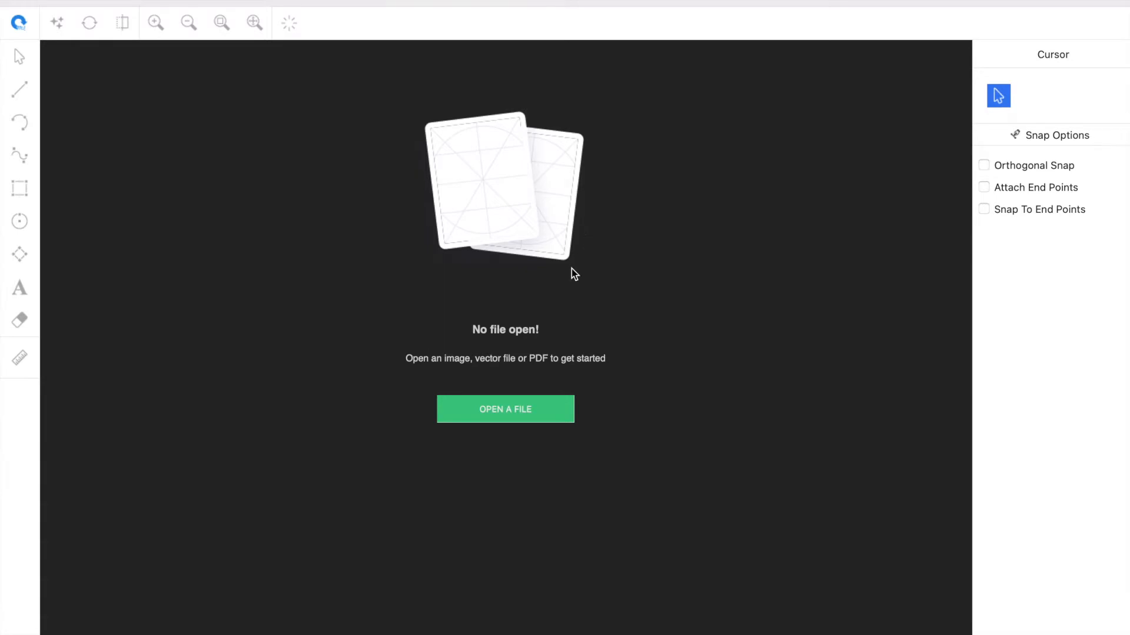
- Open the image gasket-1.png from the Desktop
left_click(547, 413)
left_click(477, 187)
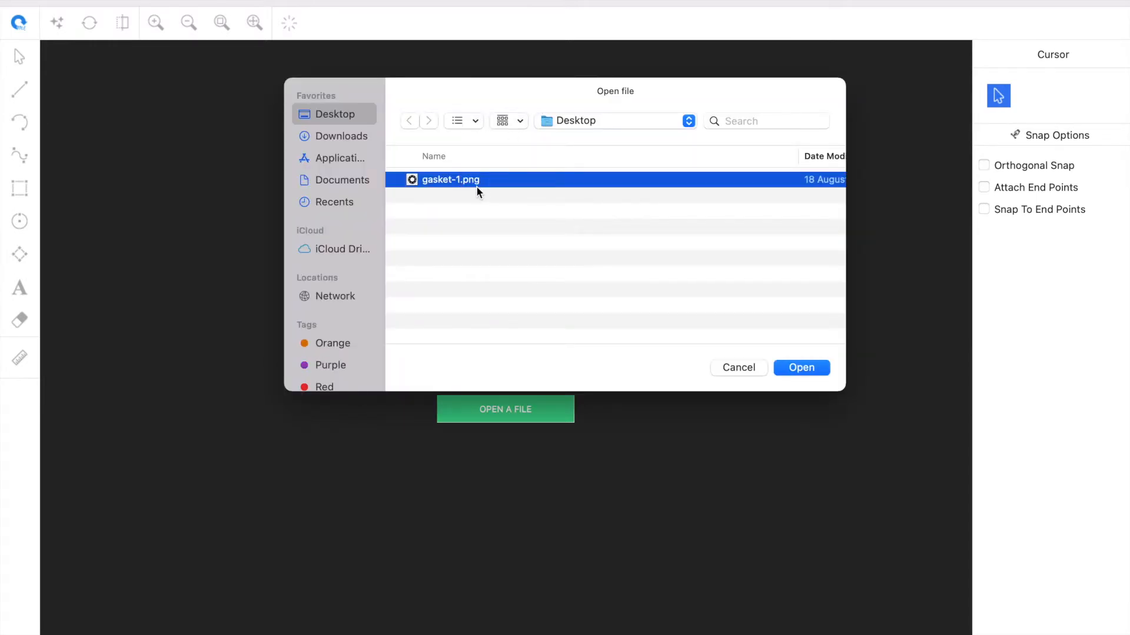
double_click(477, 187)
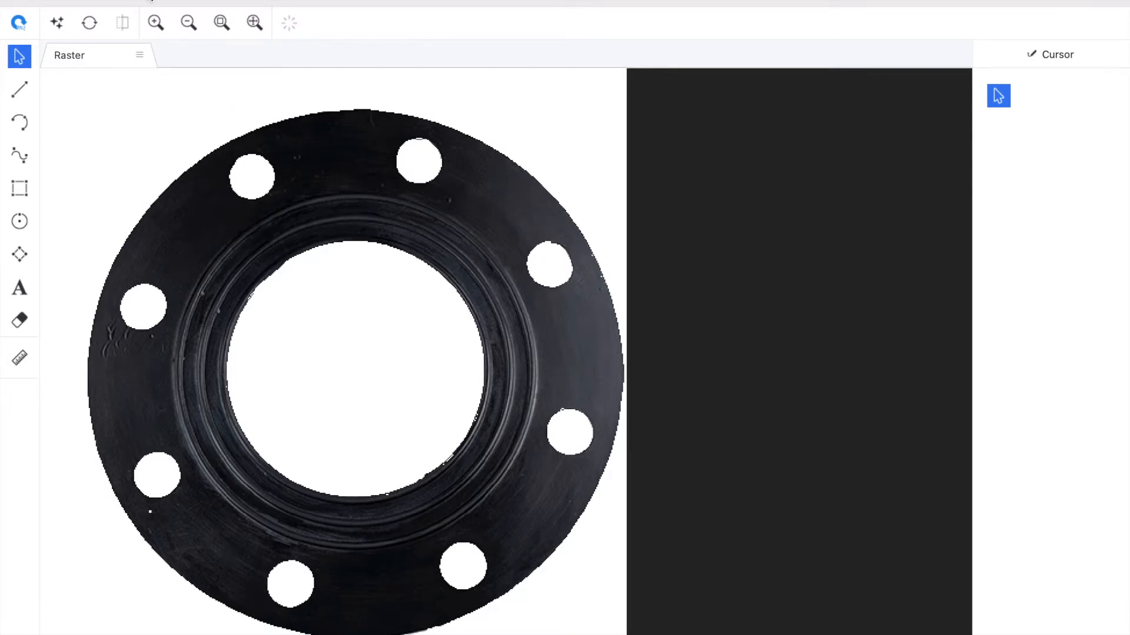
- Extract the gasket from its background with Grabcut, using the whole image as the selection area
left_click(57, 23)
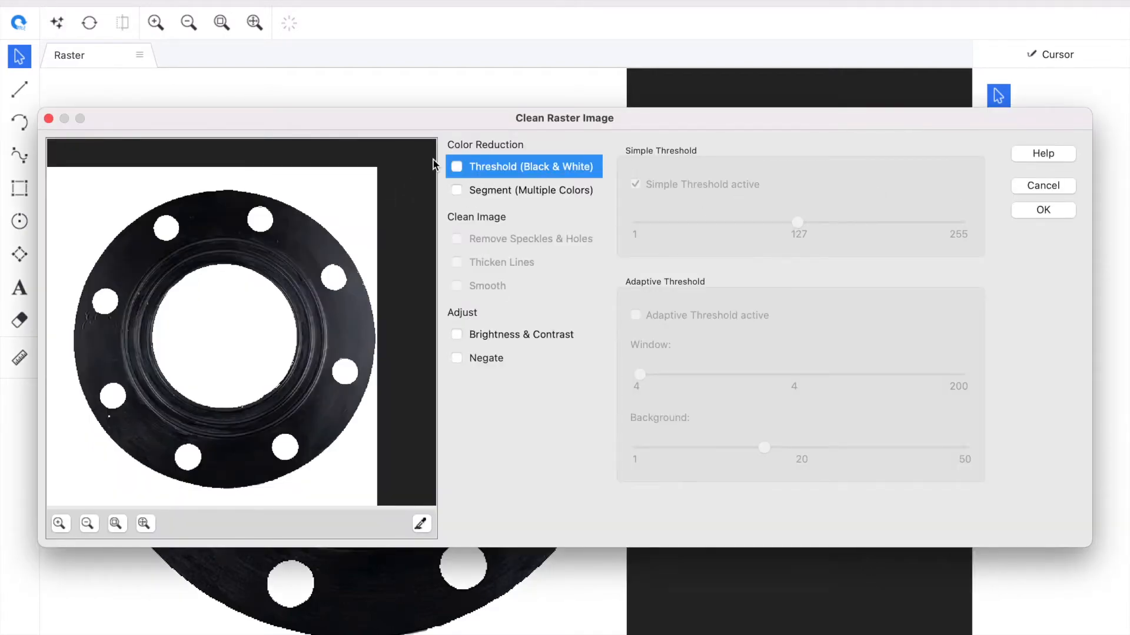
left_click(1053, 187)
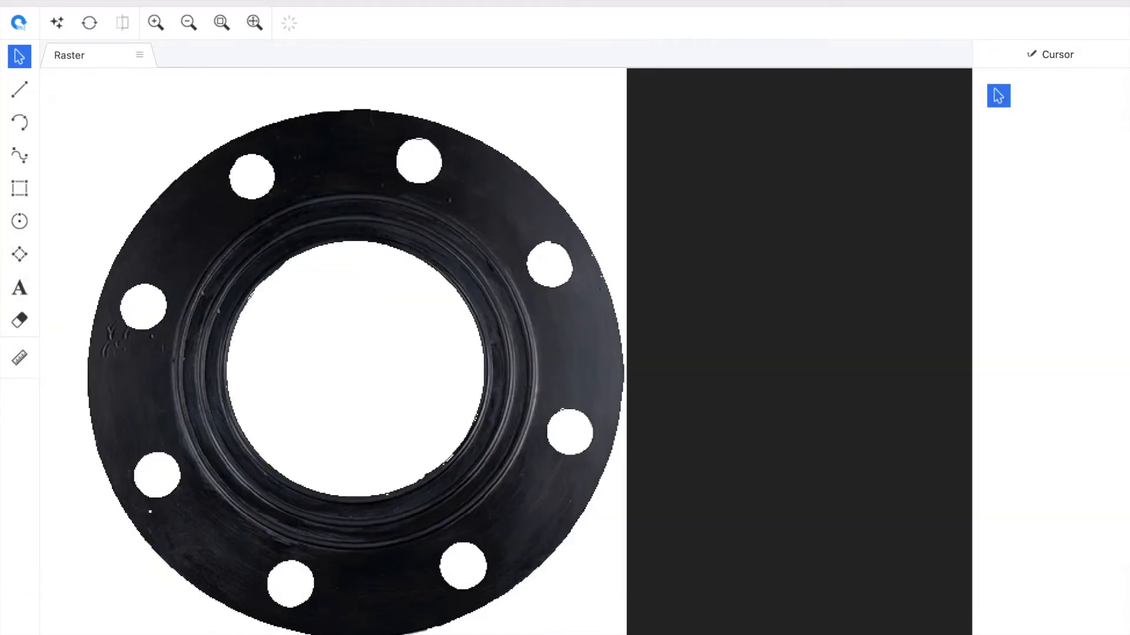
left_click(154, 1)
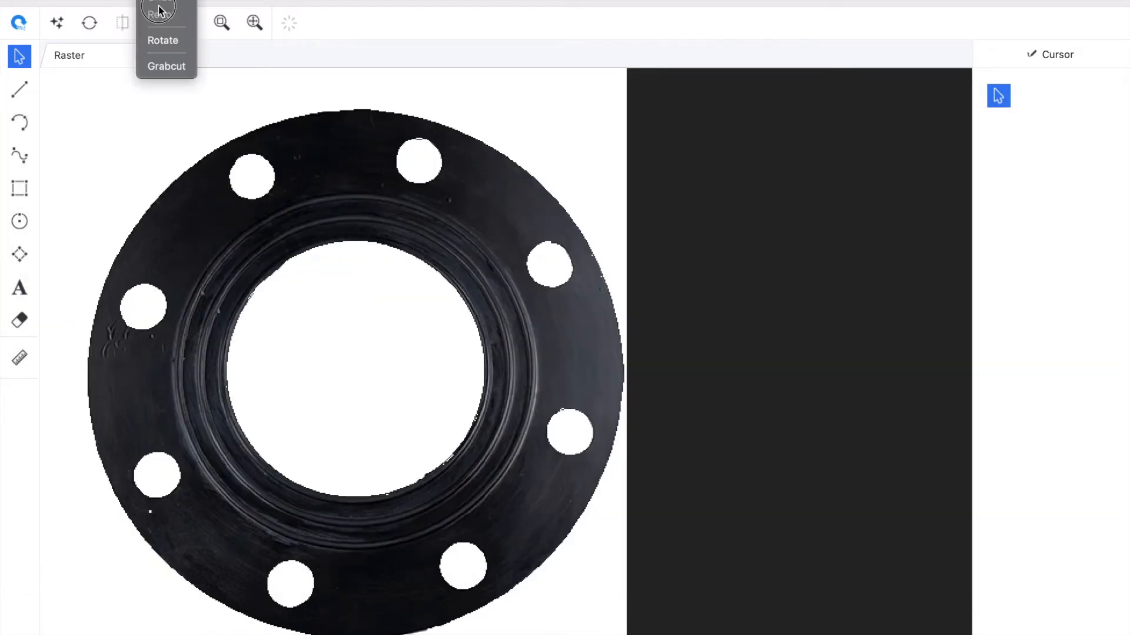
left_click(168, 67)
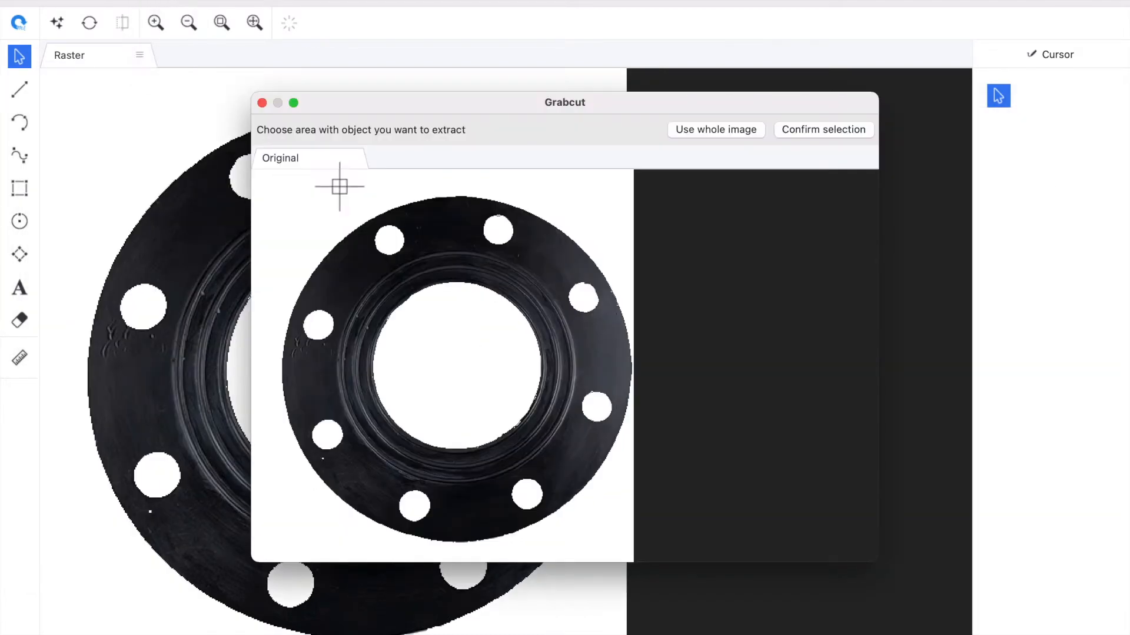
left_click_drag(508, 101, 424, 13)
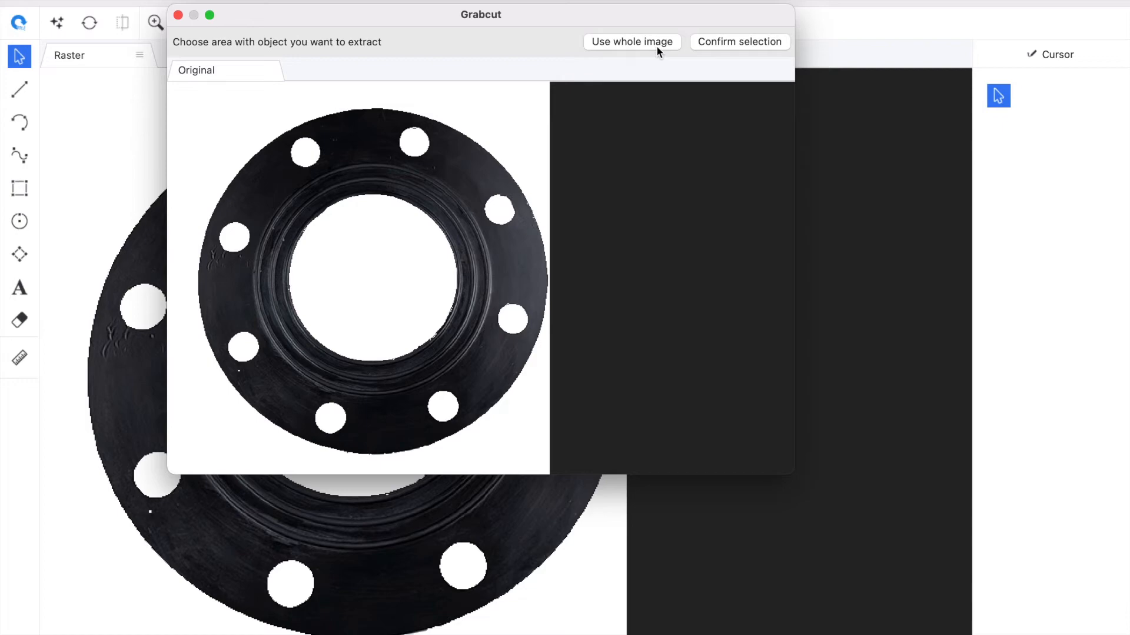
left_click(633, 41)
left_click(774, 41)
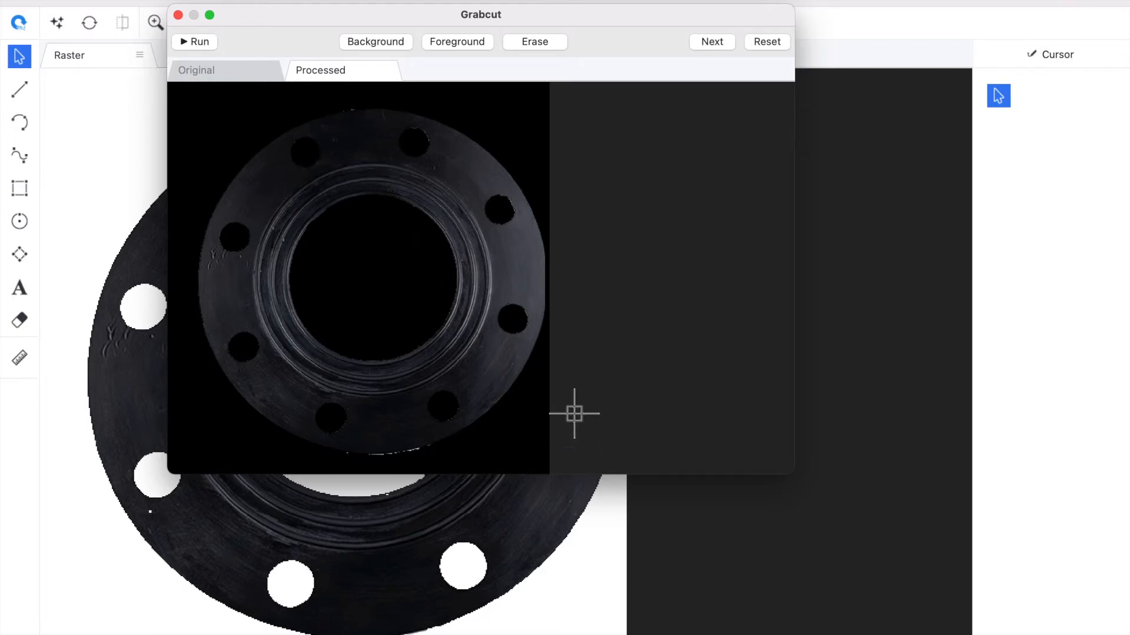
left_click(712, 41)
left_click(710, 42)
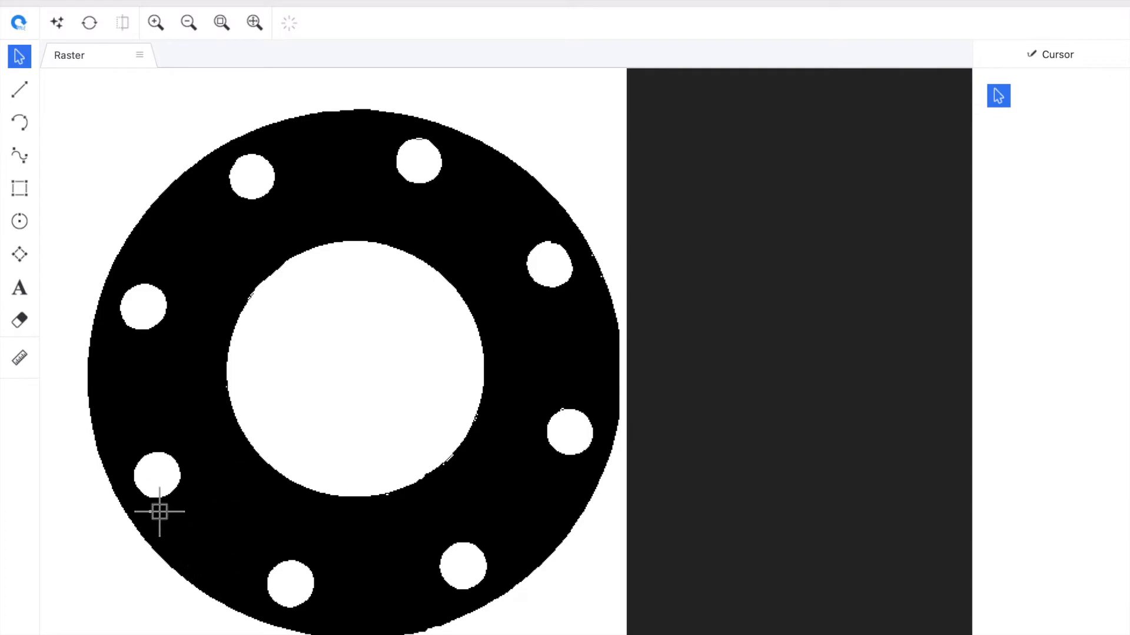
- Clean the raster gasket with a black-and-white threshold, speckle and hole removal, and smoothing
scroll(160, 512, "up", 2)
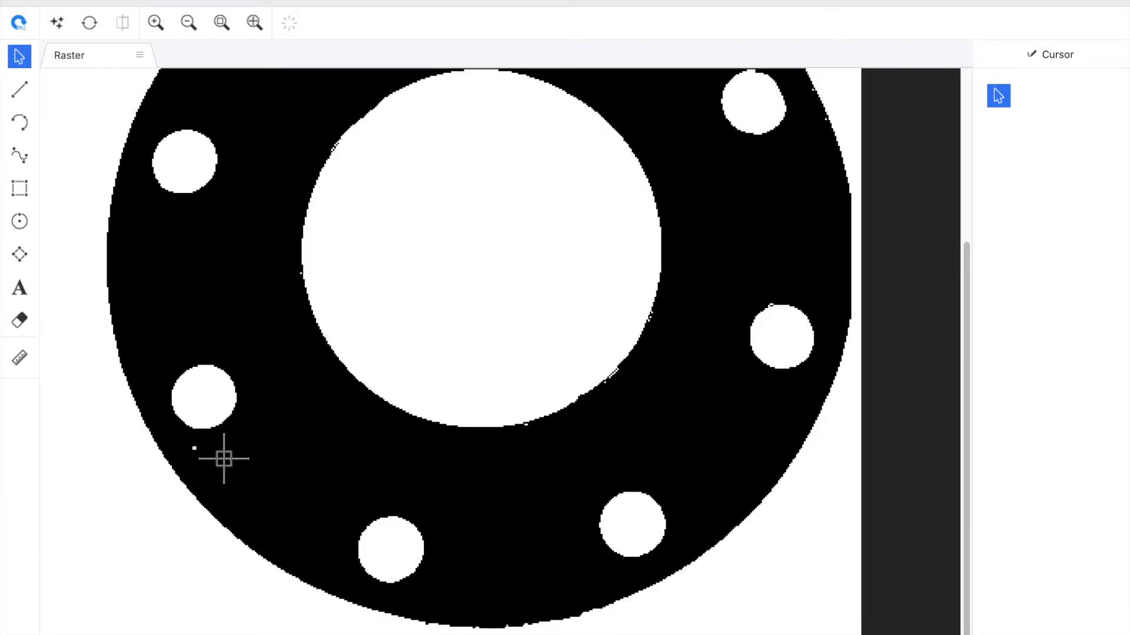
scroll(224, 459, "down", 2)
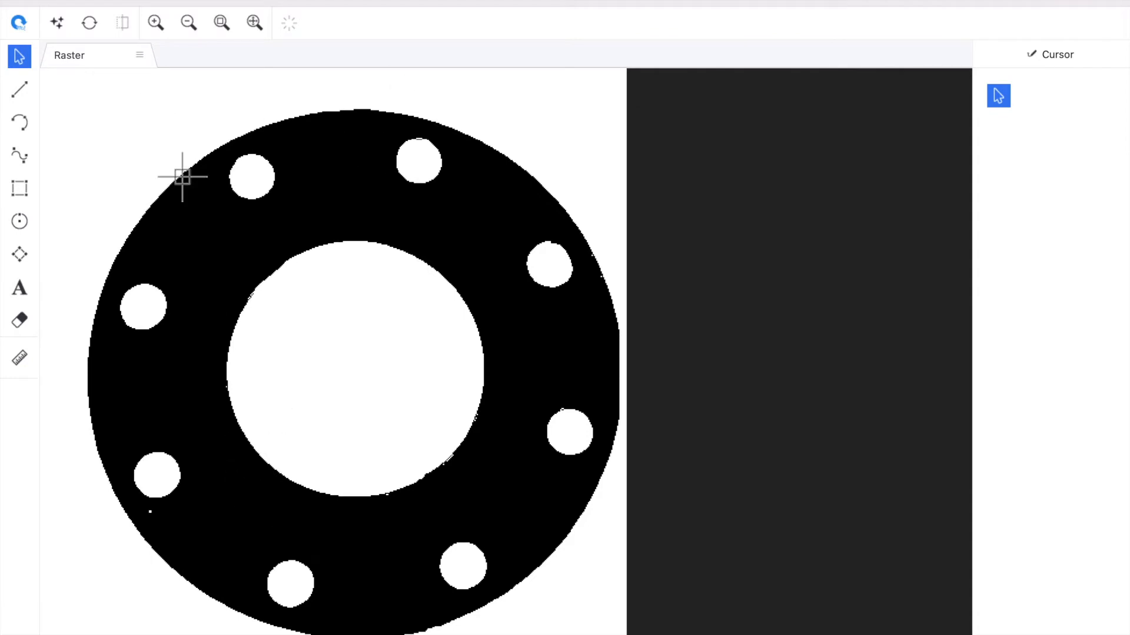
left_click(59, 23)
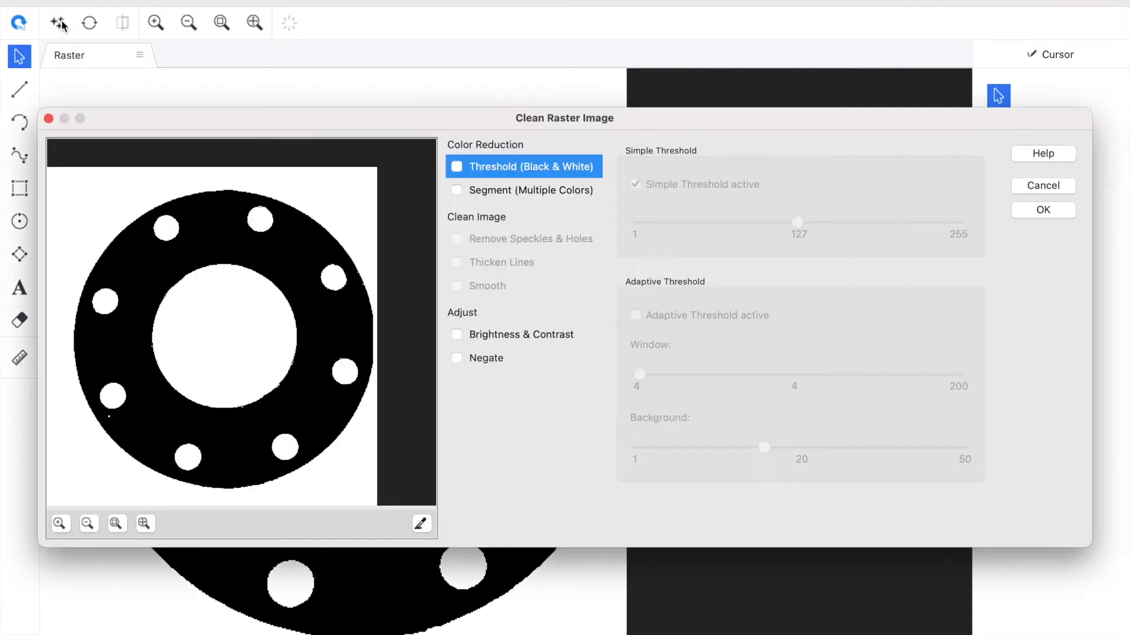
left_click(456, 167)
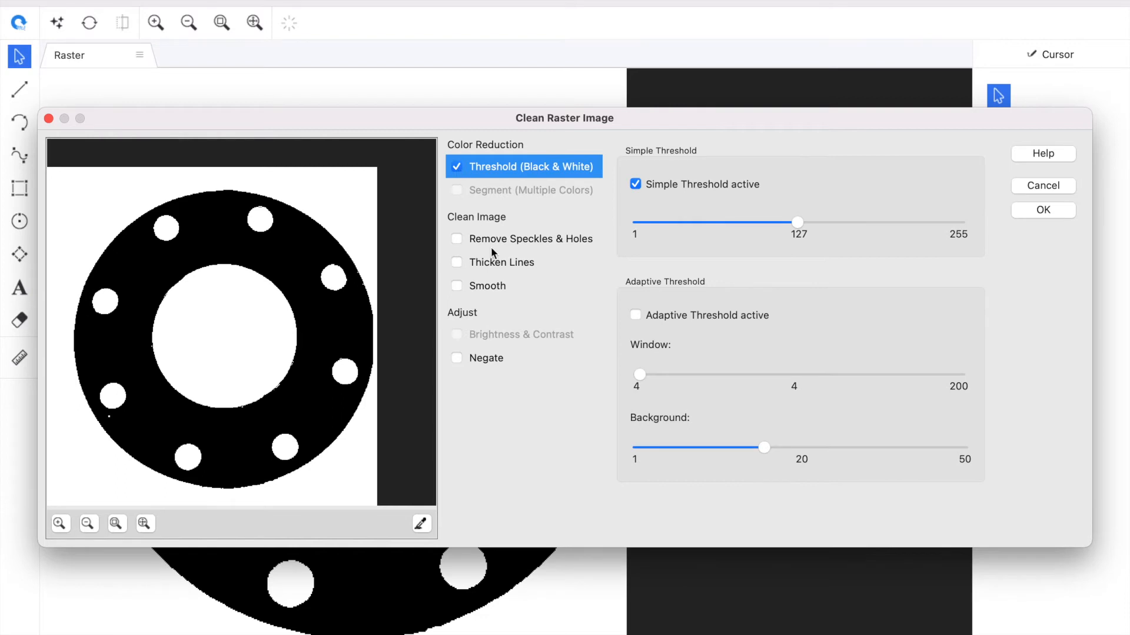
left_click(457, 238)
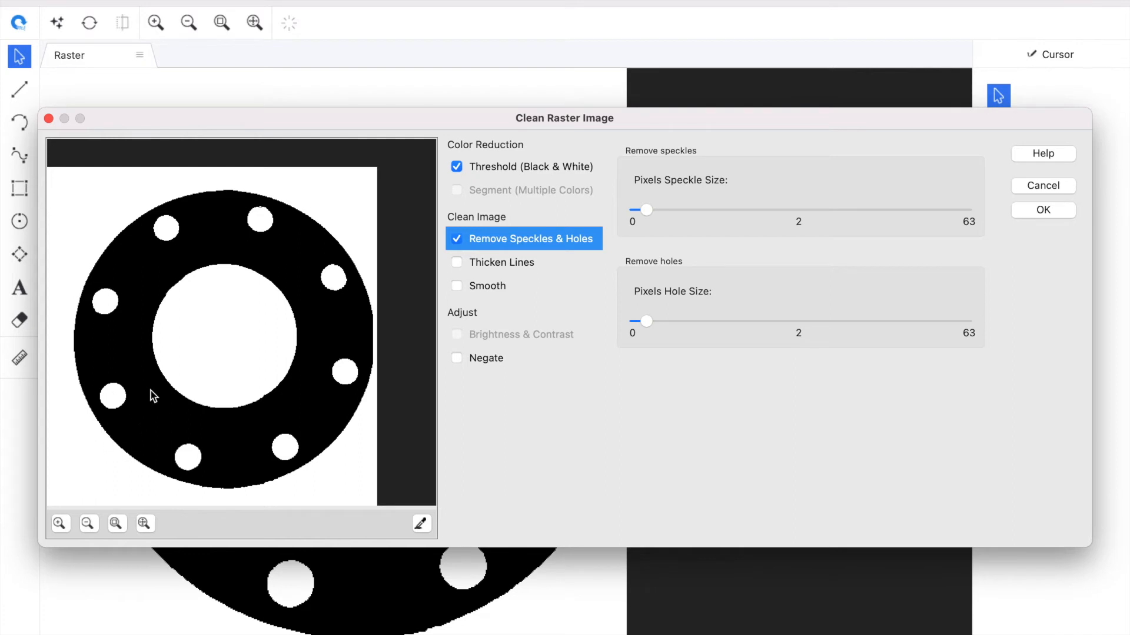
scroll(283, 223, "up", 5)
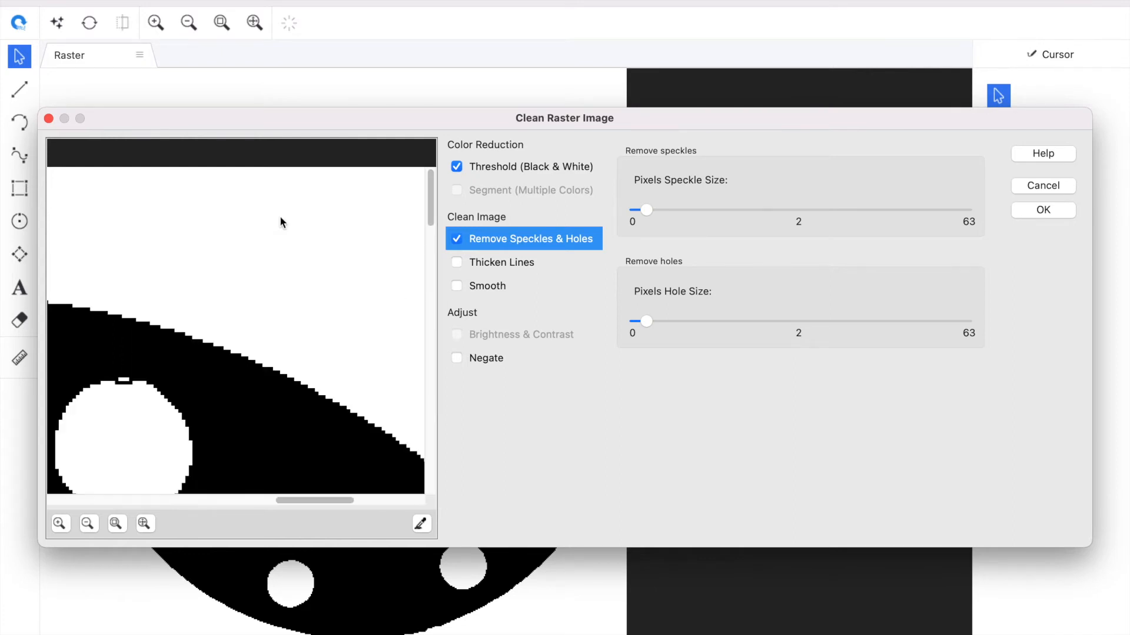
scroll(189, 458, "down", 5)
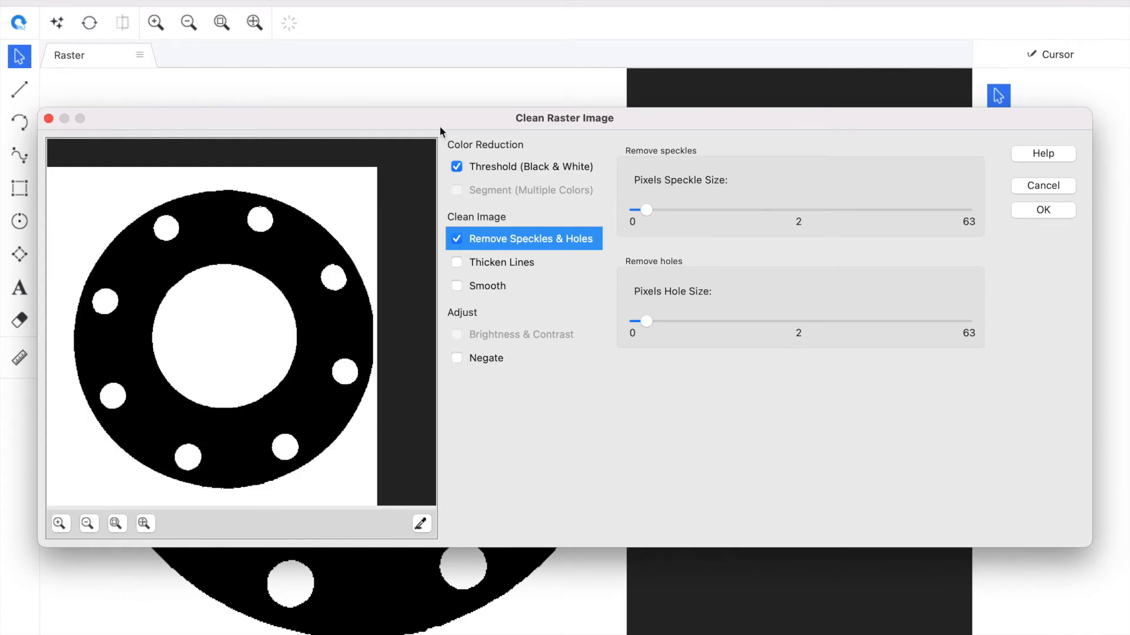
left_click(457, 286)
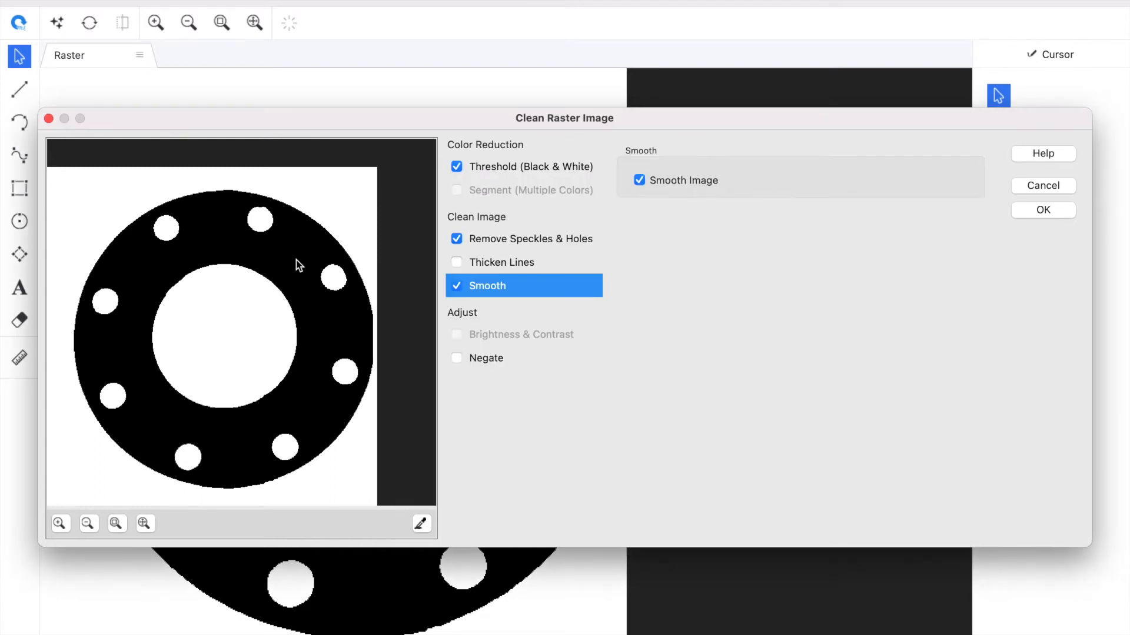
left_click(1065, 211)
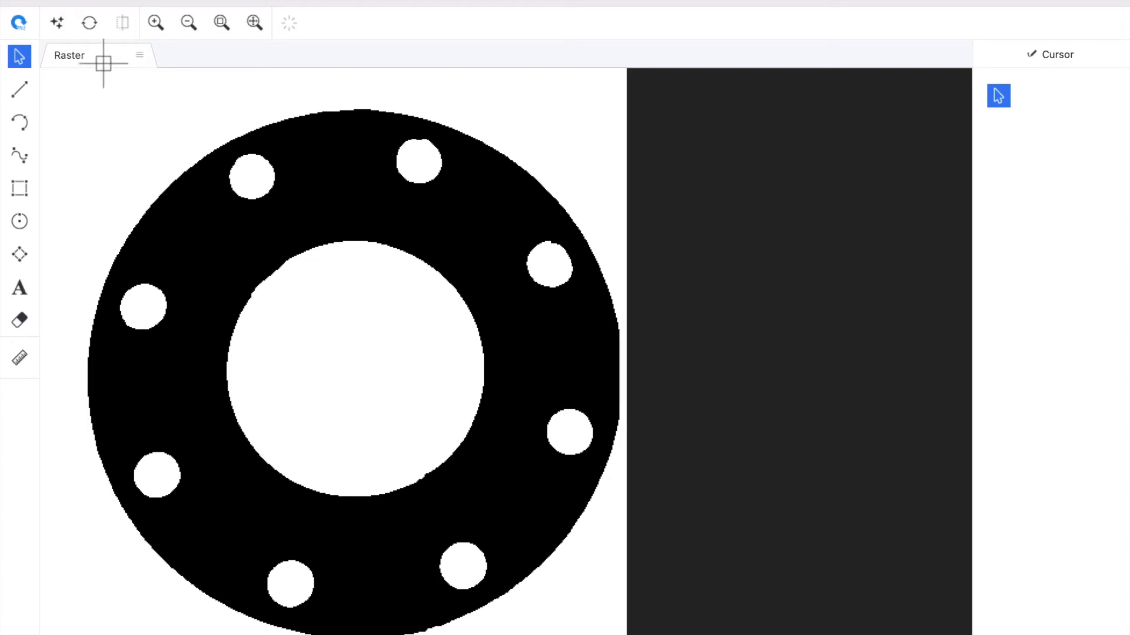
- Run a raster conversion of the gasket using the Outline vectorization method
left_click(93, 26)
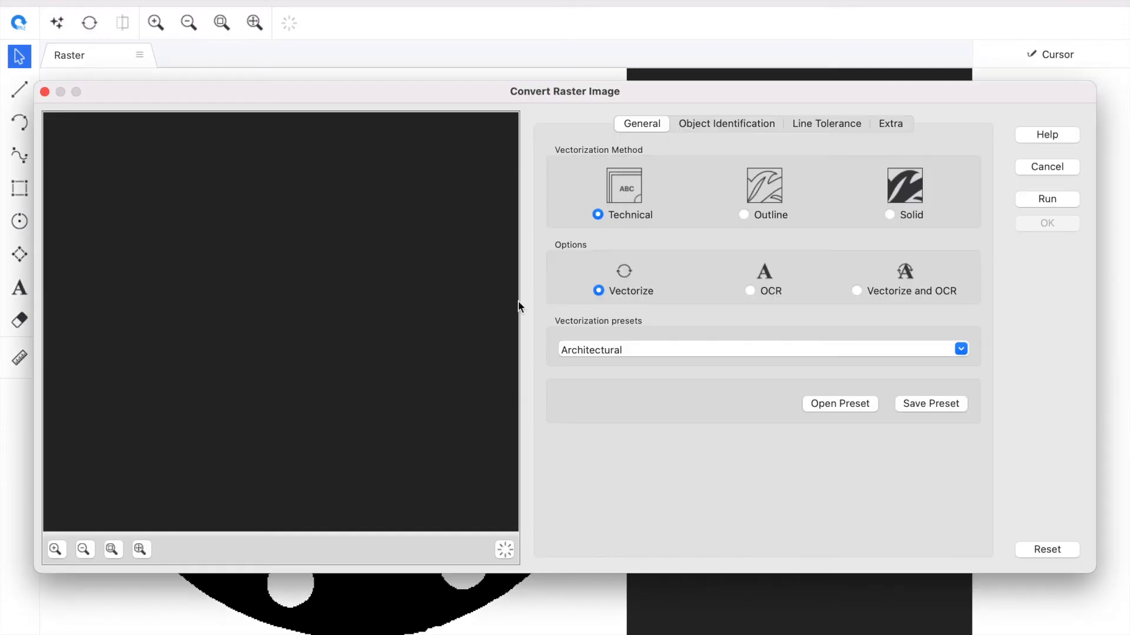
left_click(743, 215)
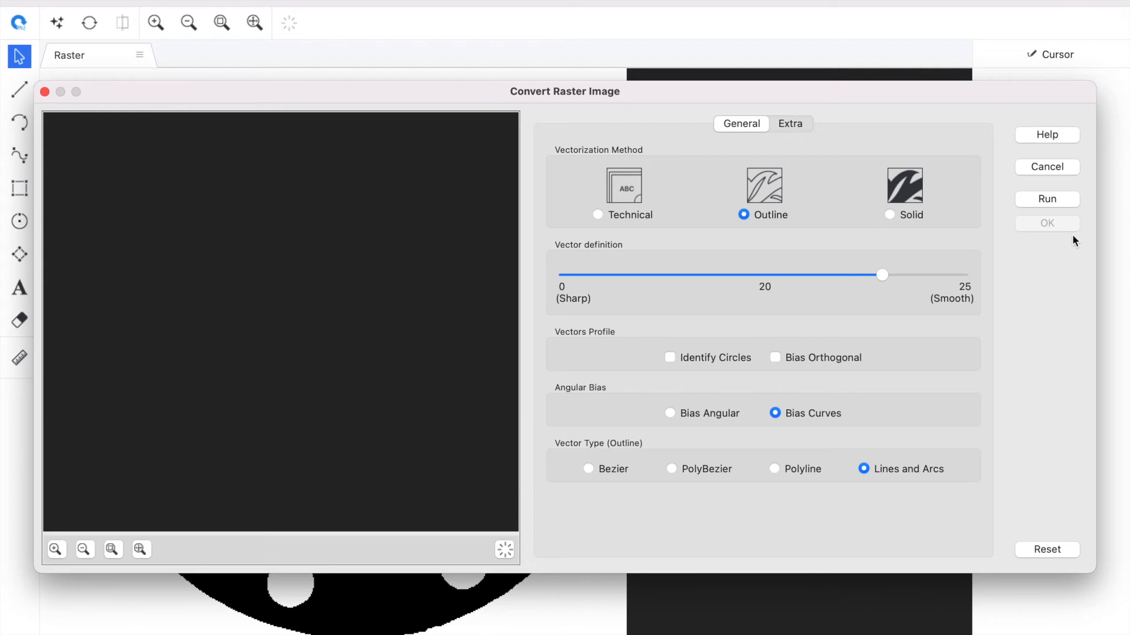
left_click(1058, 202)
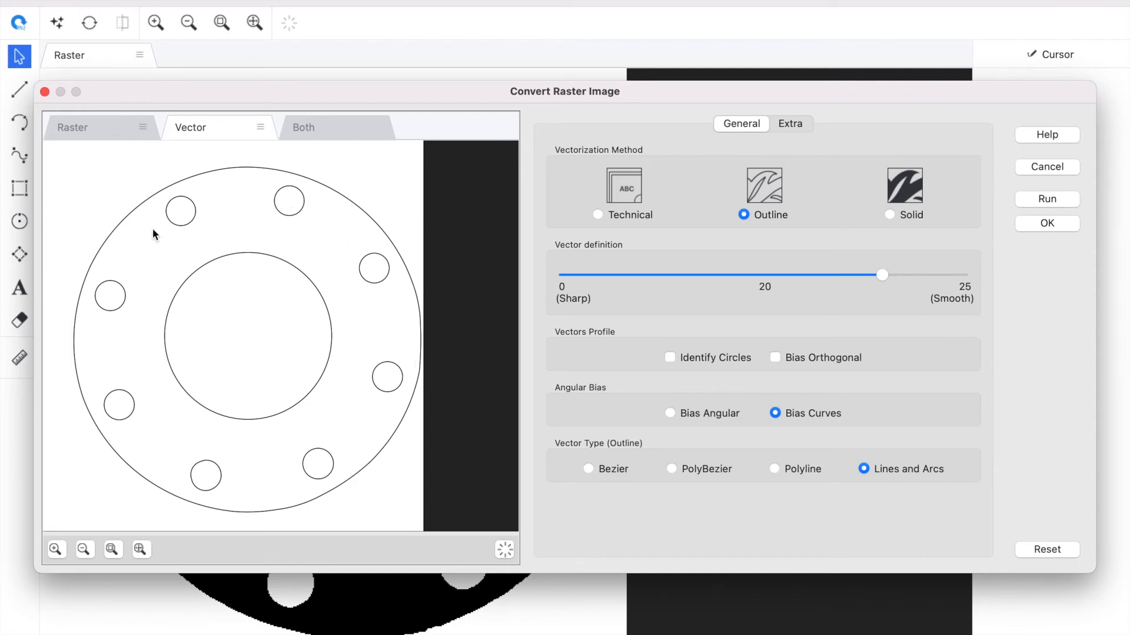
- Compare the raster, vector and combined previews of the conversion, with the vectors highlighted in colour, and examine how closely the outlines follow the edges
left_click(68, 130)
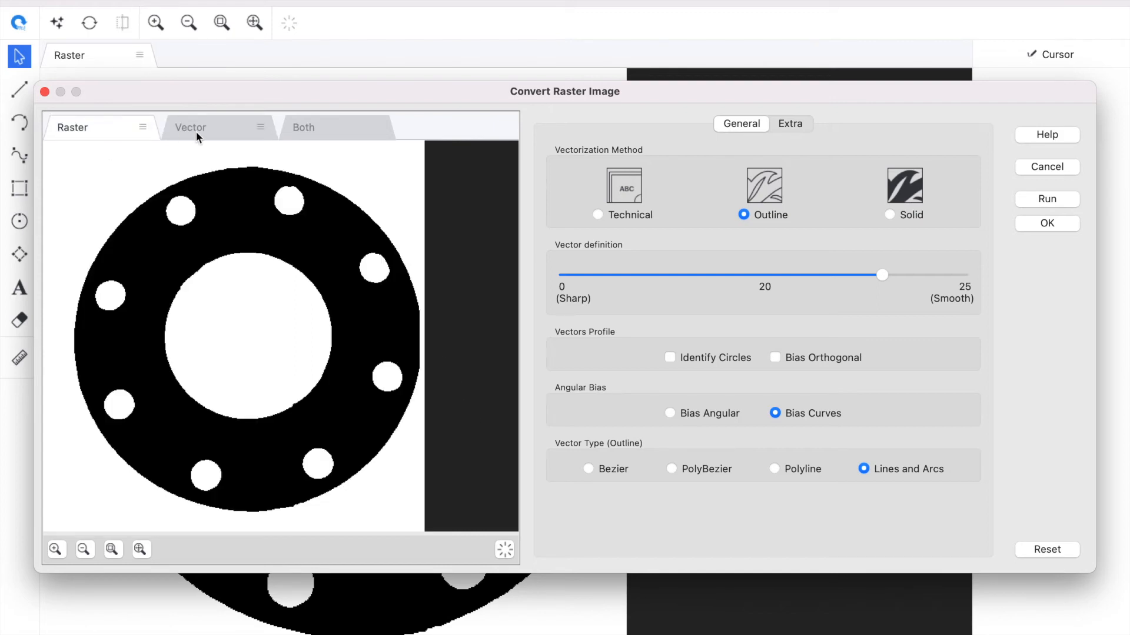
left_click(196, 131)
left_click(312, 130)
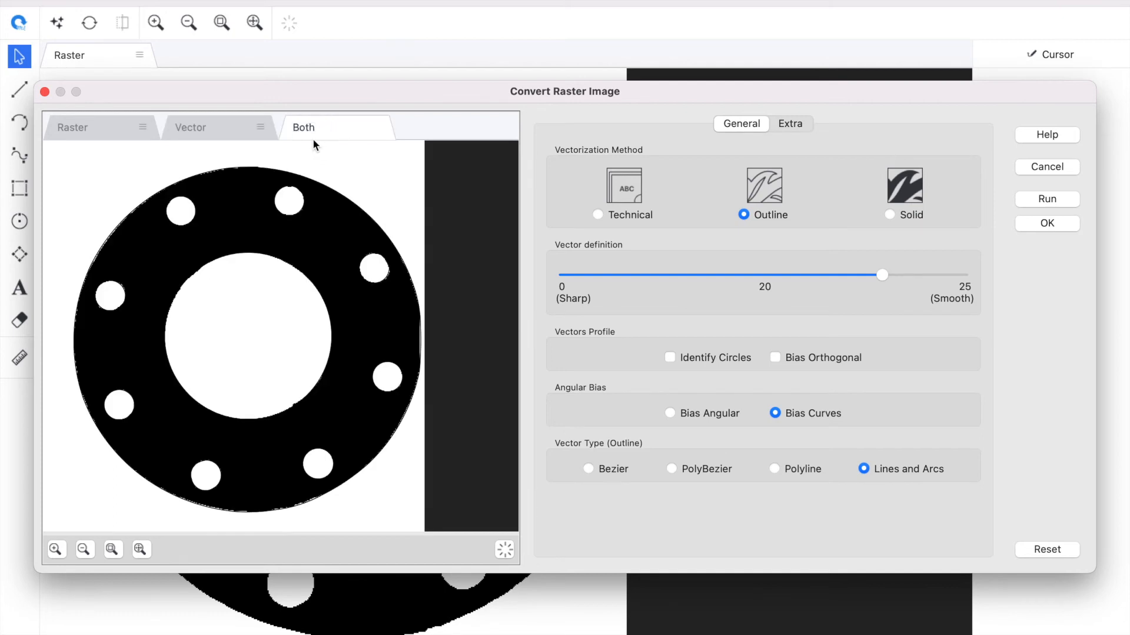
left_click(506, 549)
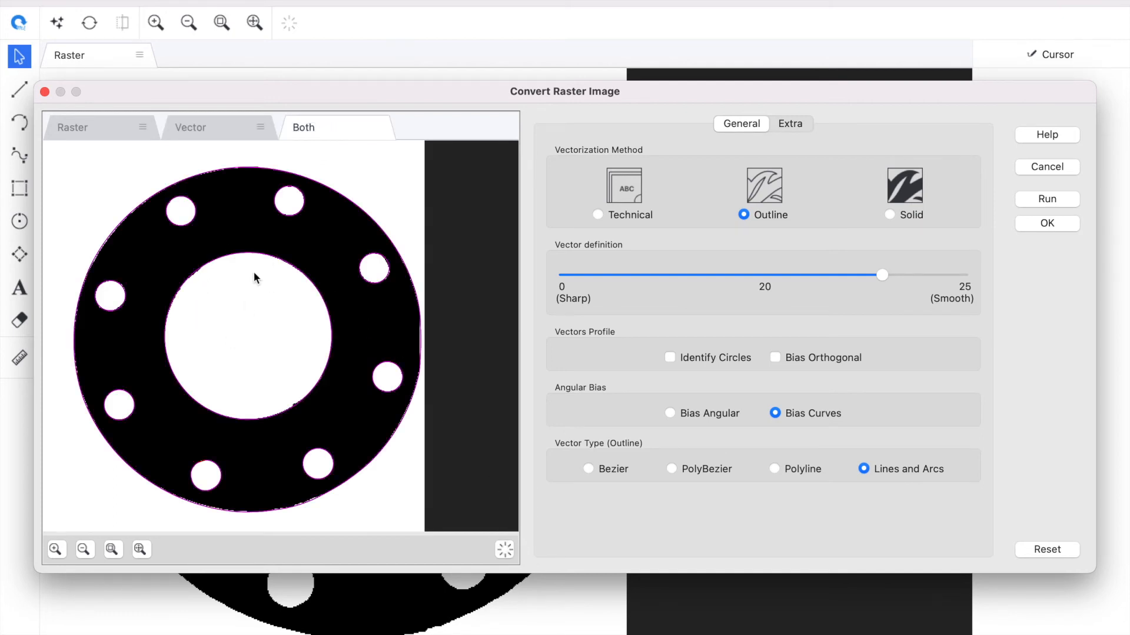
scroll(259, 228, "up", 5)
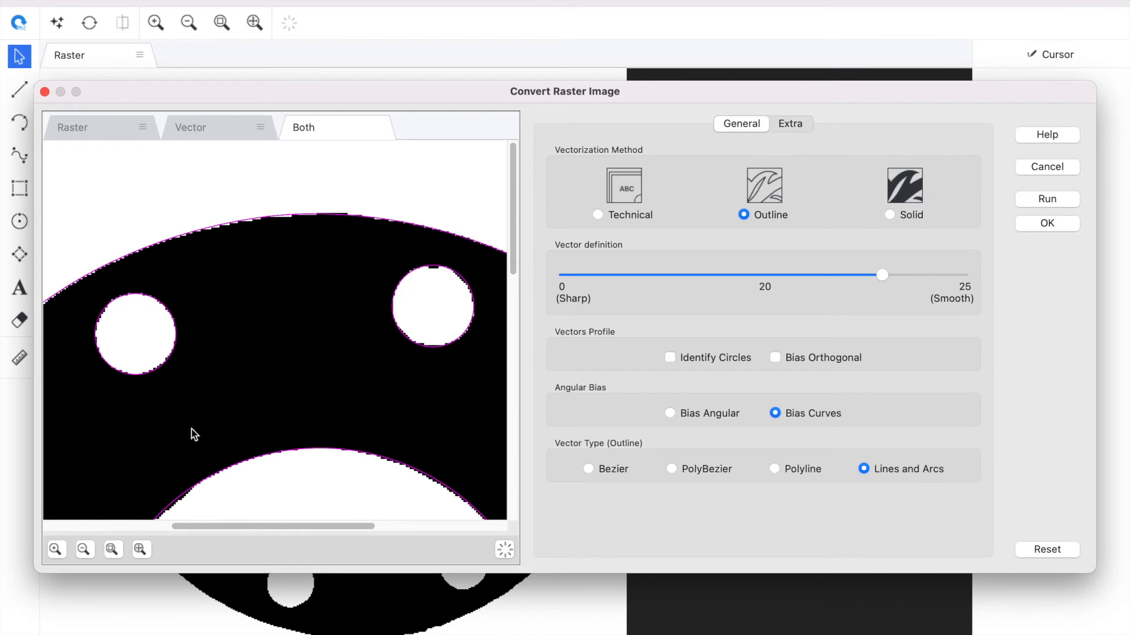
scroll(194, 434, "down", 5)
left_click(203, 128)
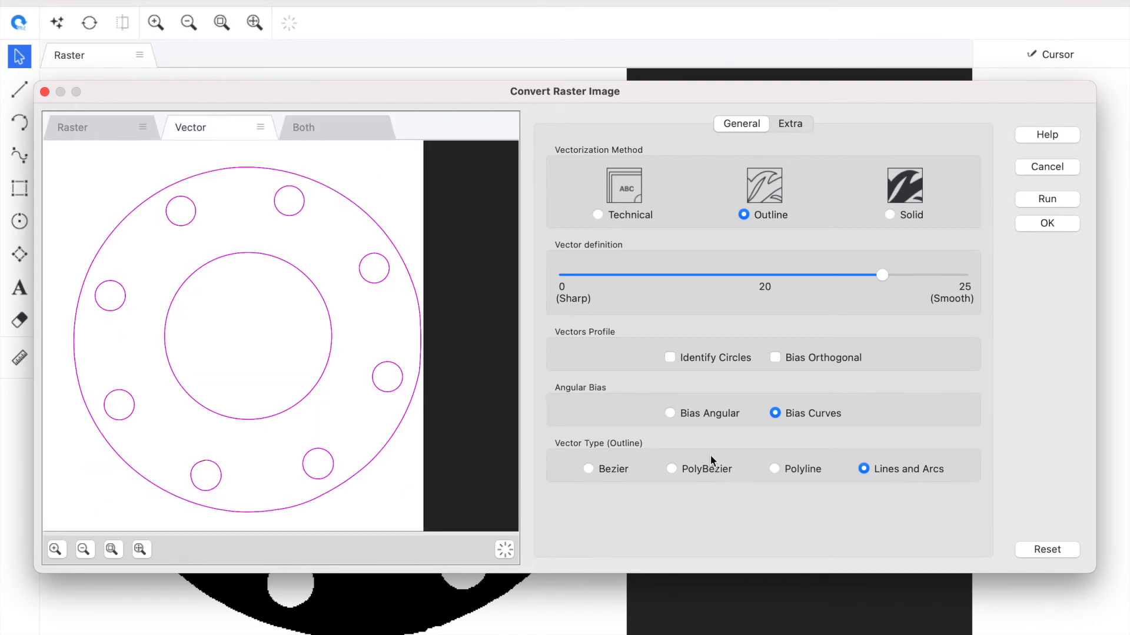
- Try lower vector definition values, move the setting back toward smooth, and accept the gasket's outline conversion
left_click_drag(881, 274, 566, 275)
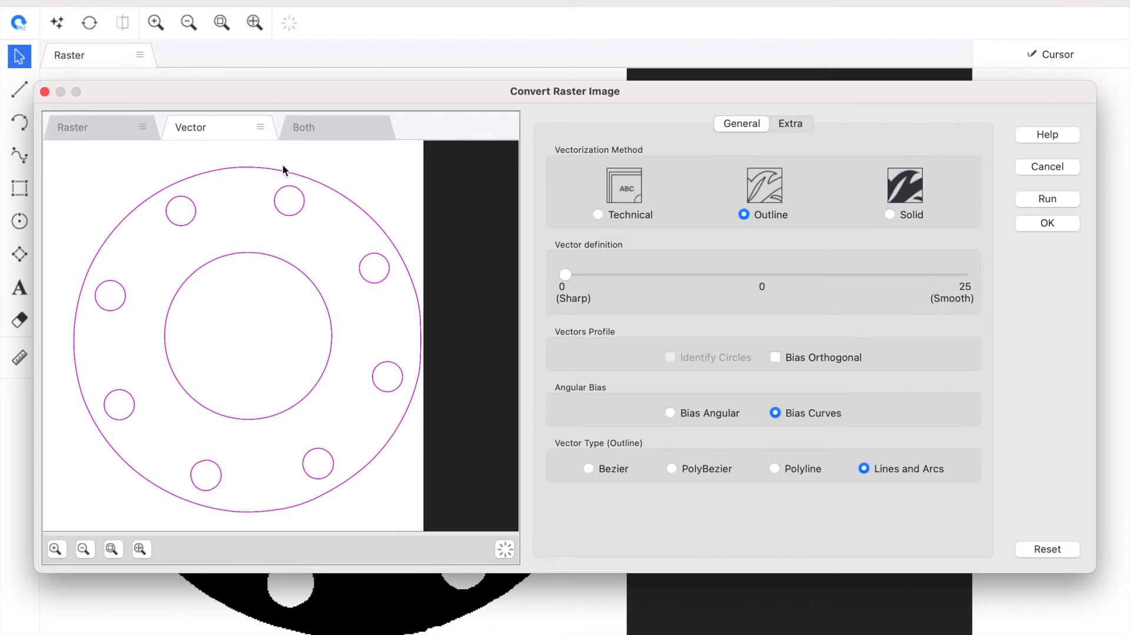
left_click_drag(566, 274, 799, 305)
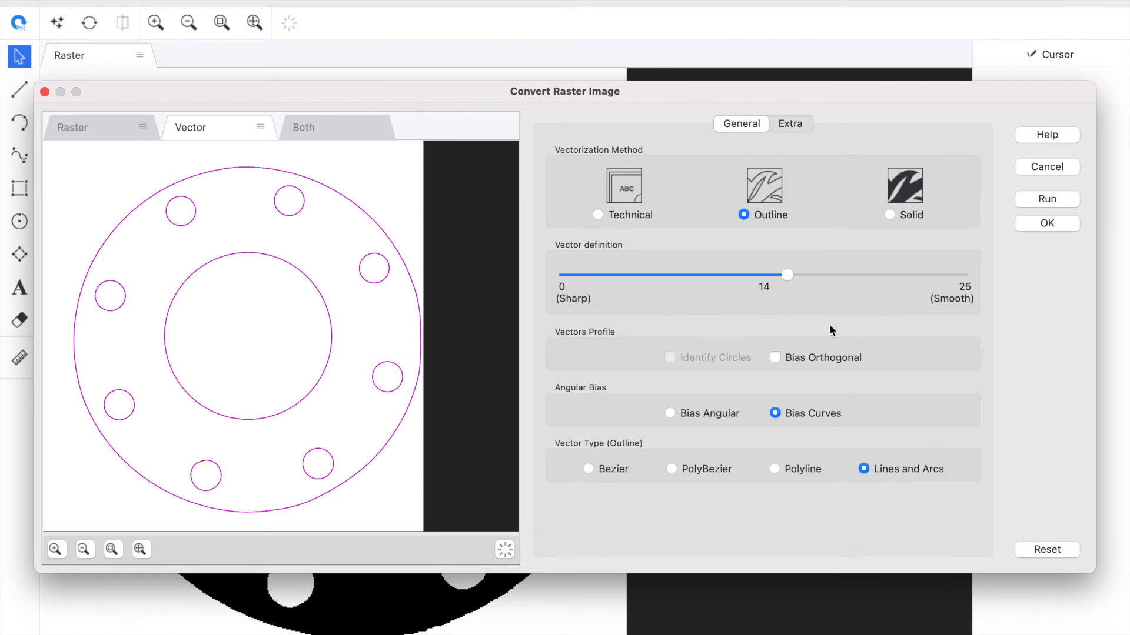
left_click(869, 275)
left_click(1051, 224)
left_click(589, 298)
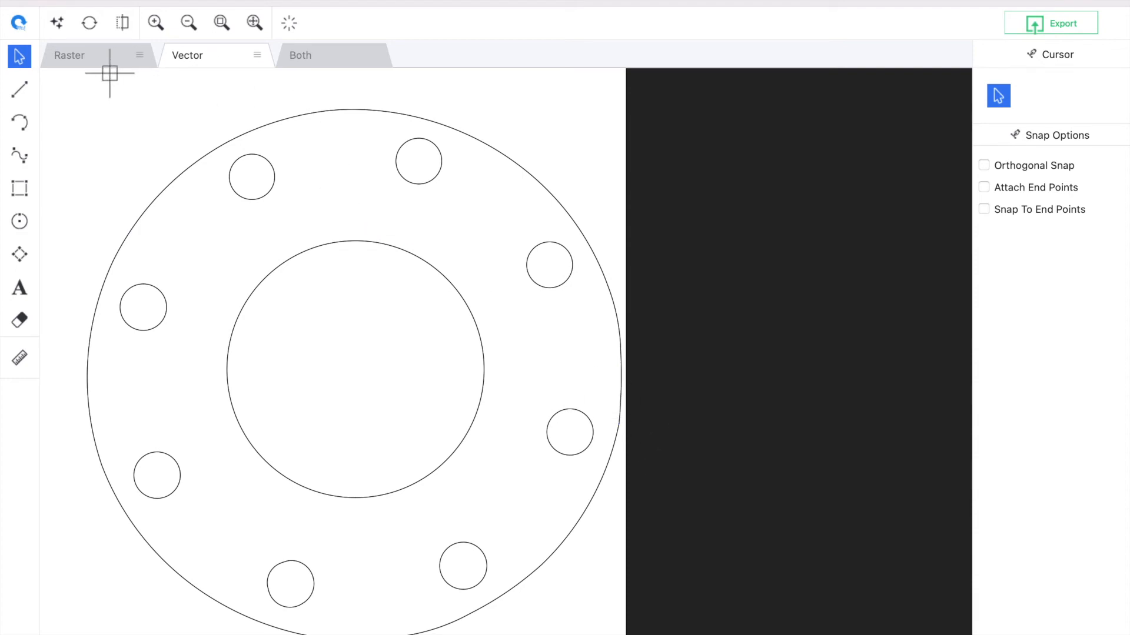
- Compare the converted gasket's raster, vector and combined views with vectors highlighted in colour, and inspect an arc of the outer outline
left_click(115, 56)
left_click(177, 54)
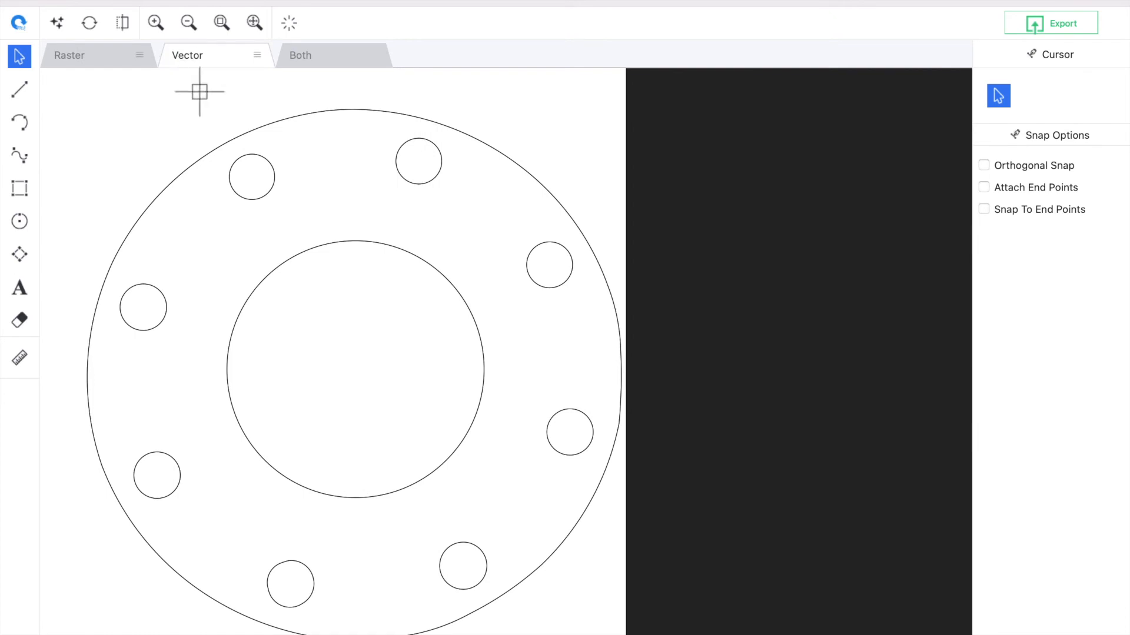
key("h")
left_click(361, 50)
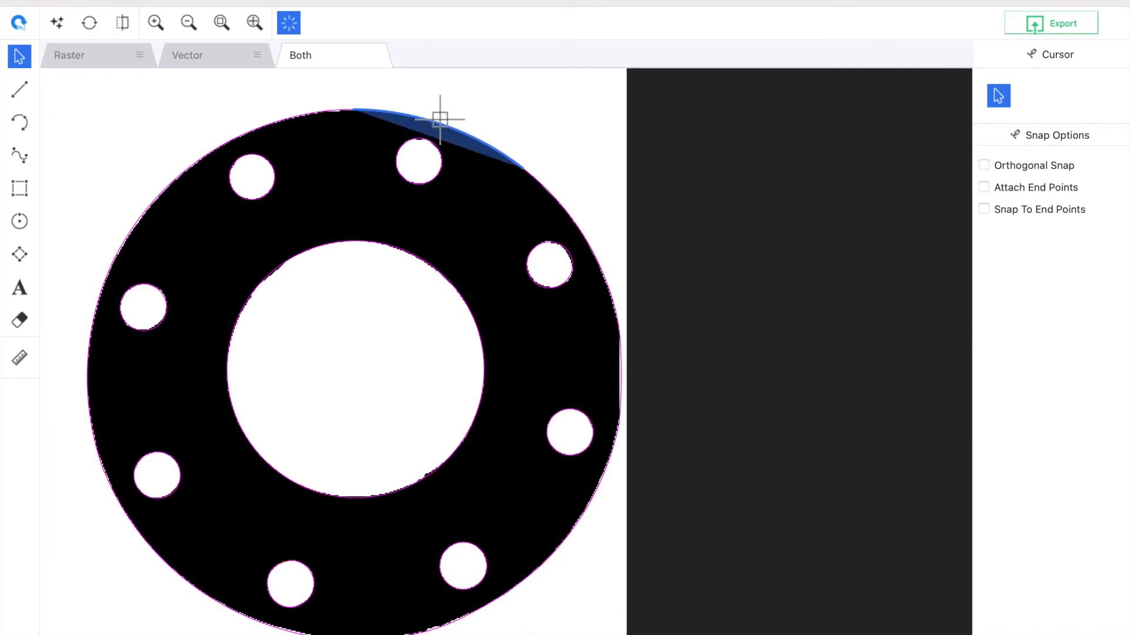
left_click(244, 62)
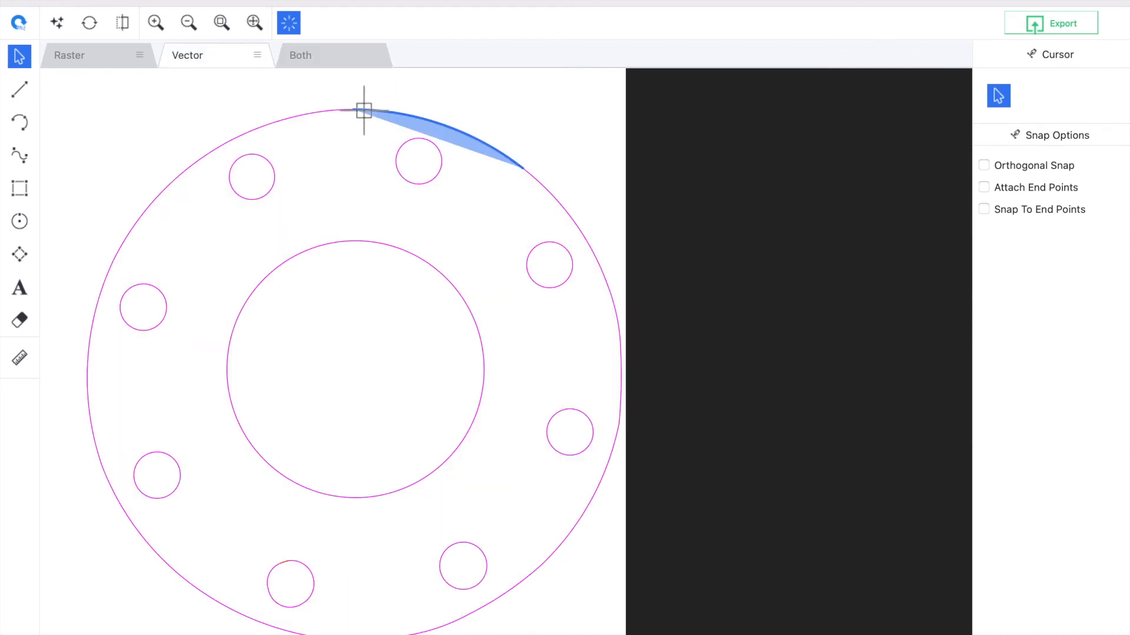
left_click(364, 109)
left_click(358, 167)
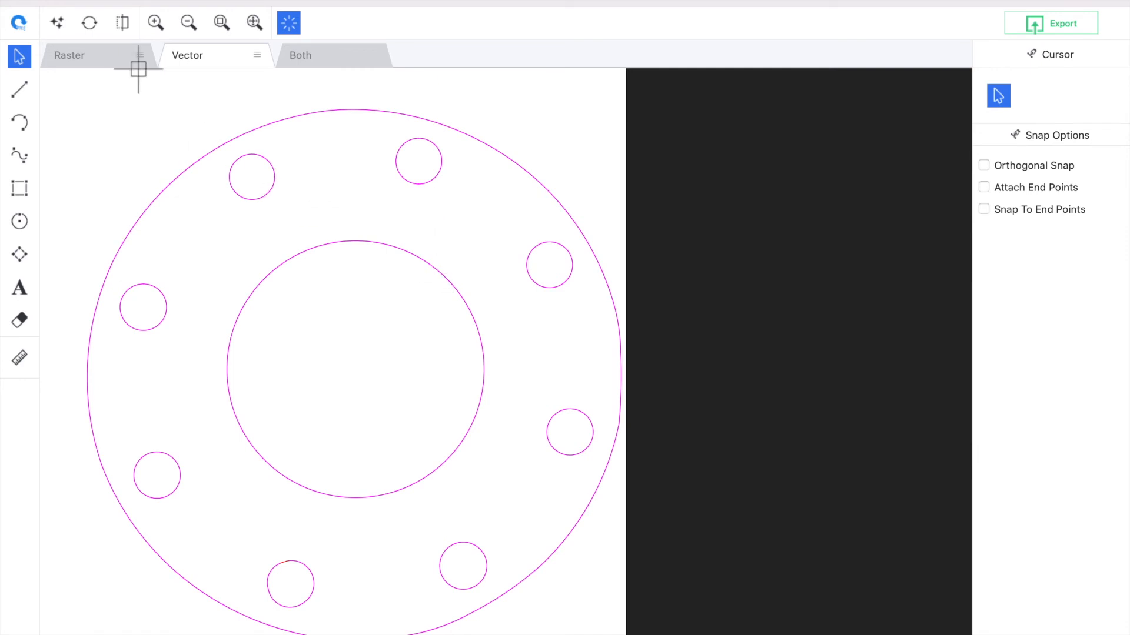
left_click(1069, 37)
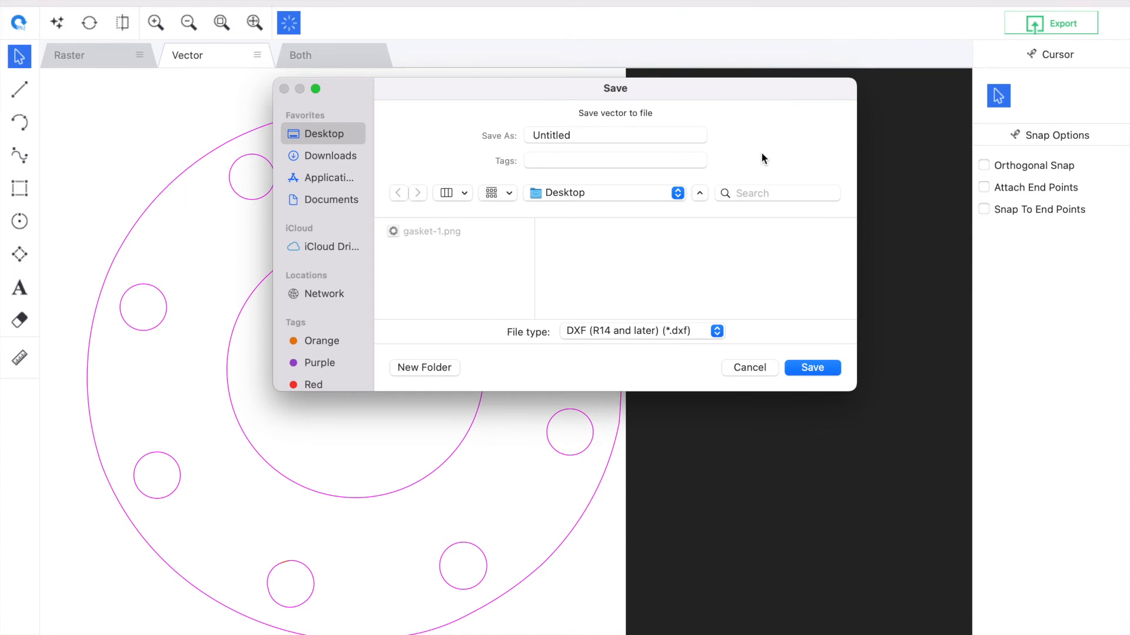
double_click(568, 131)
type("gasket")
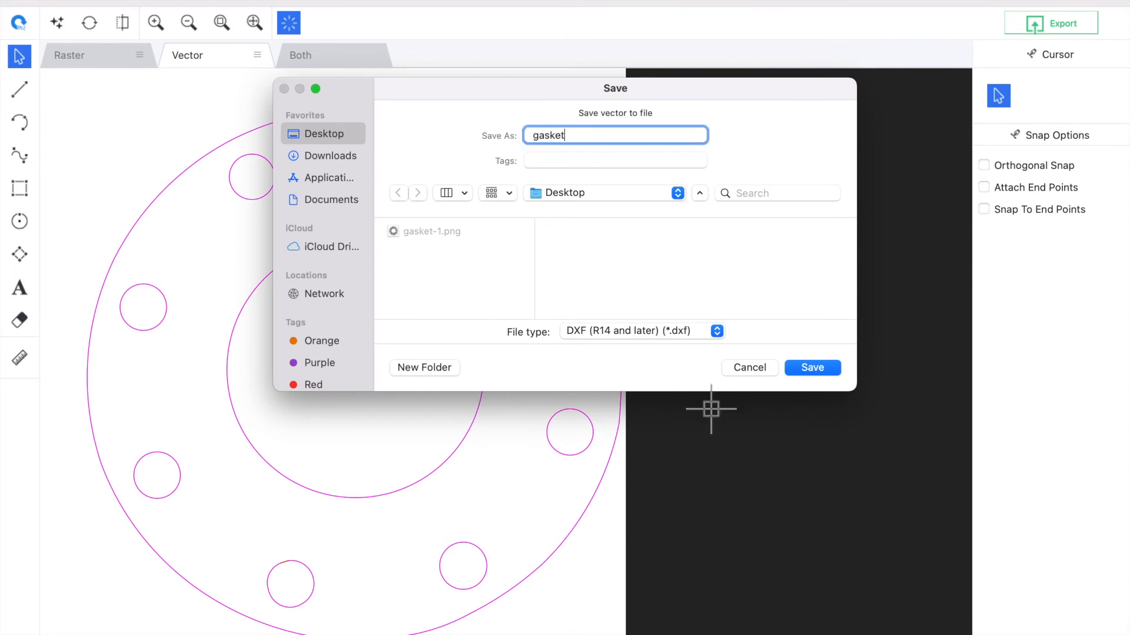
left_click(717, 332)
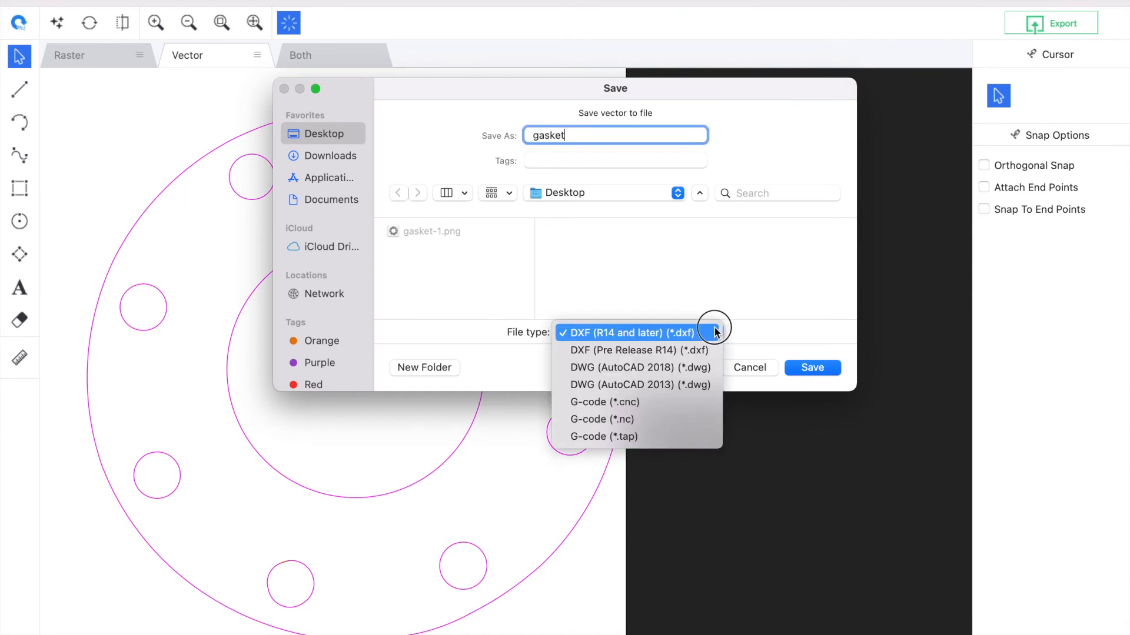
left_click(757, 387)
left_click(750, 374)
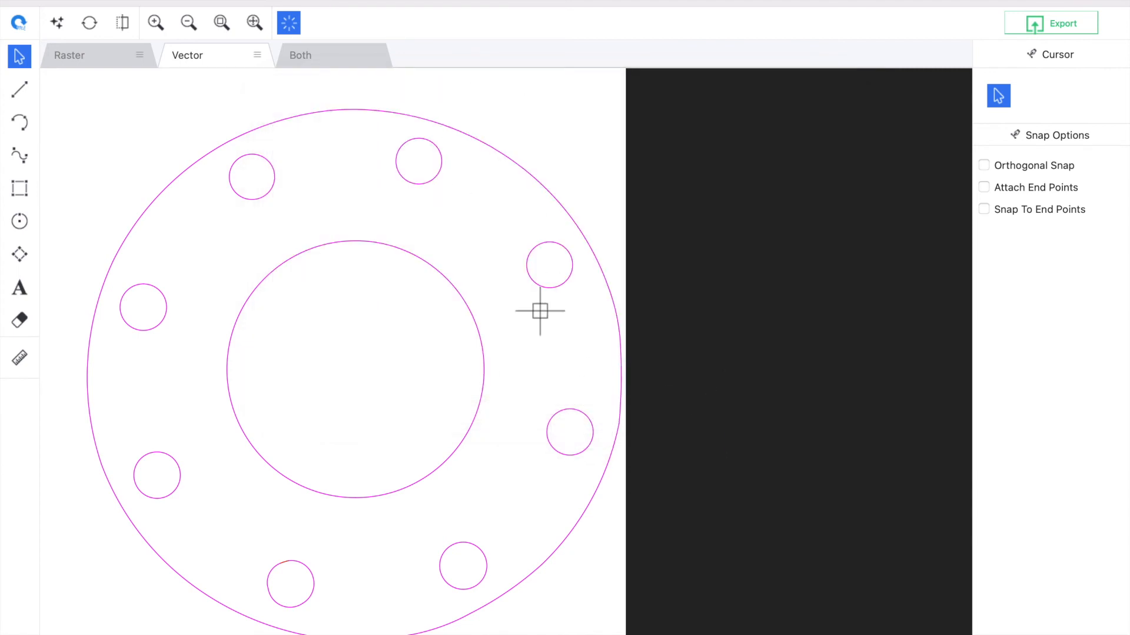
- Measure the gasket's outer diameter horizontally, from one side of the outer outline to the other
left_click(13, 361)
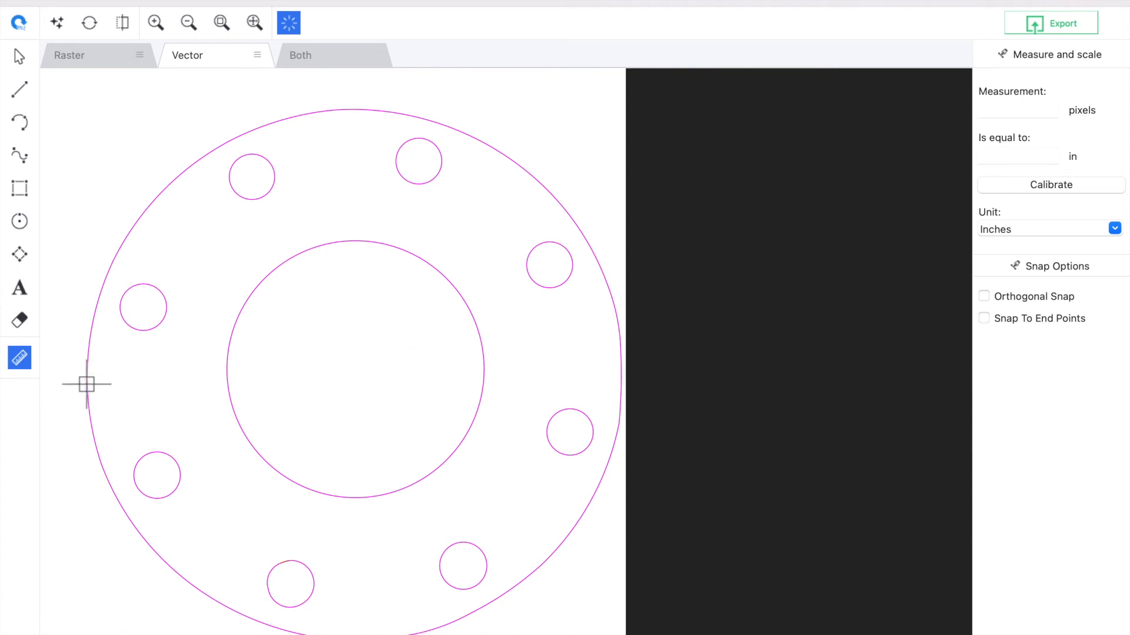
left_click_drag(87, 384, 620, 375)
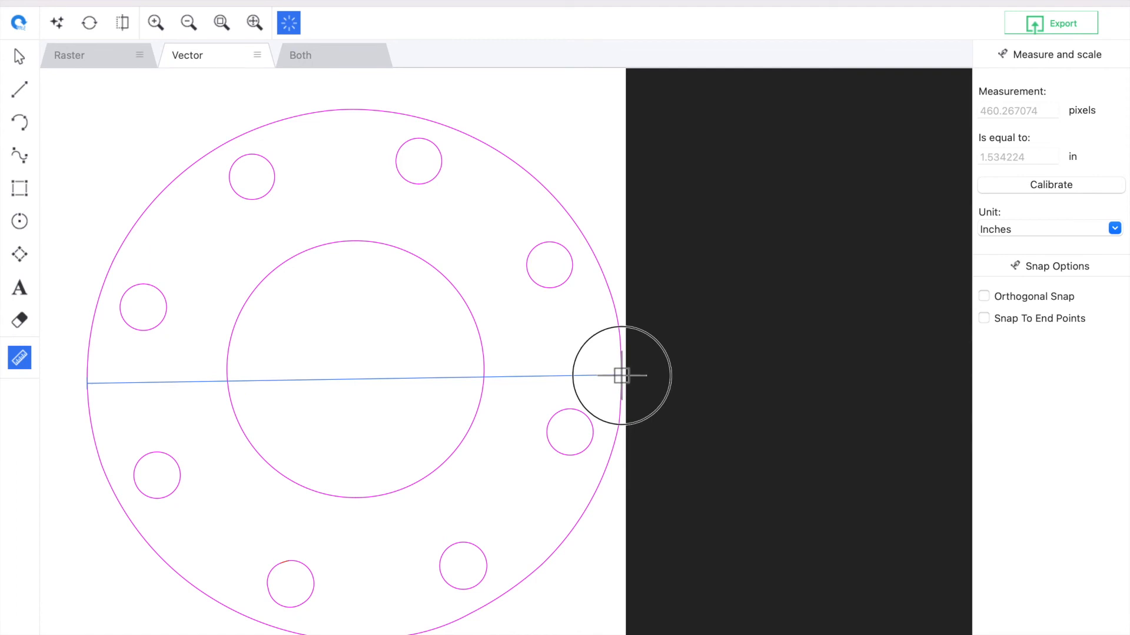
left_click_drag(621, 375, 621, 376)
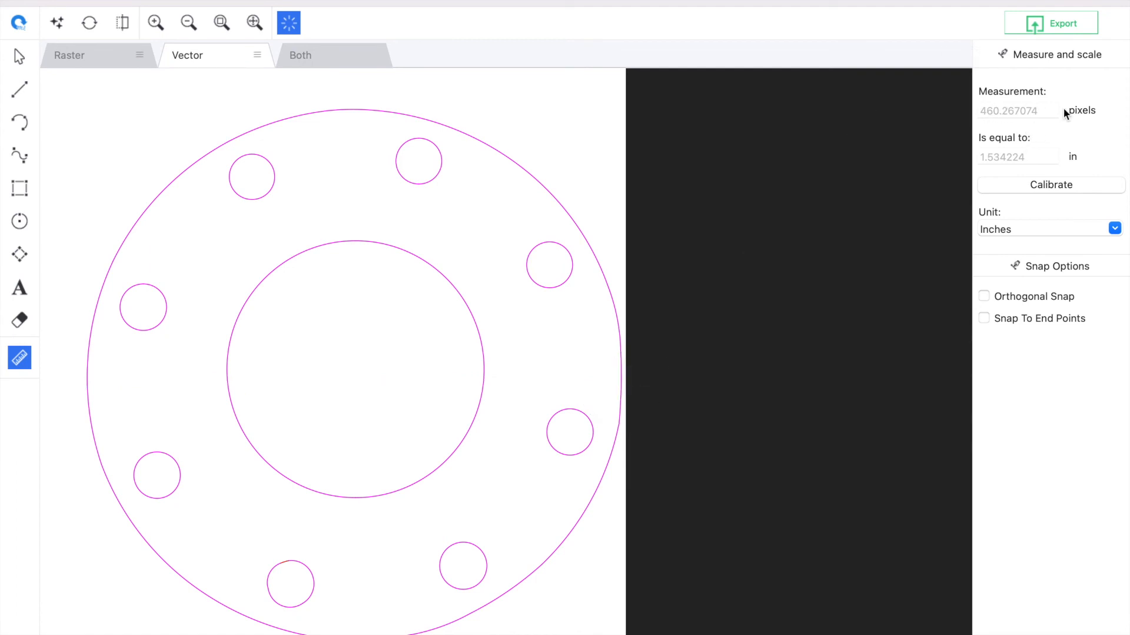
- Calibrate the drawing scale so that the measured outer diameter equals 30 centimetres
left_click(1052, 183)
left_click(1038, 157)
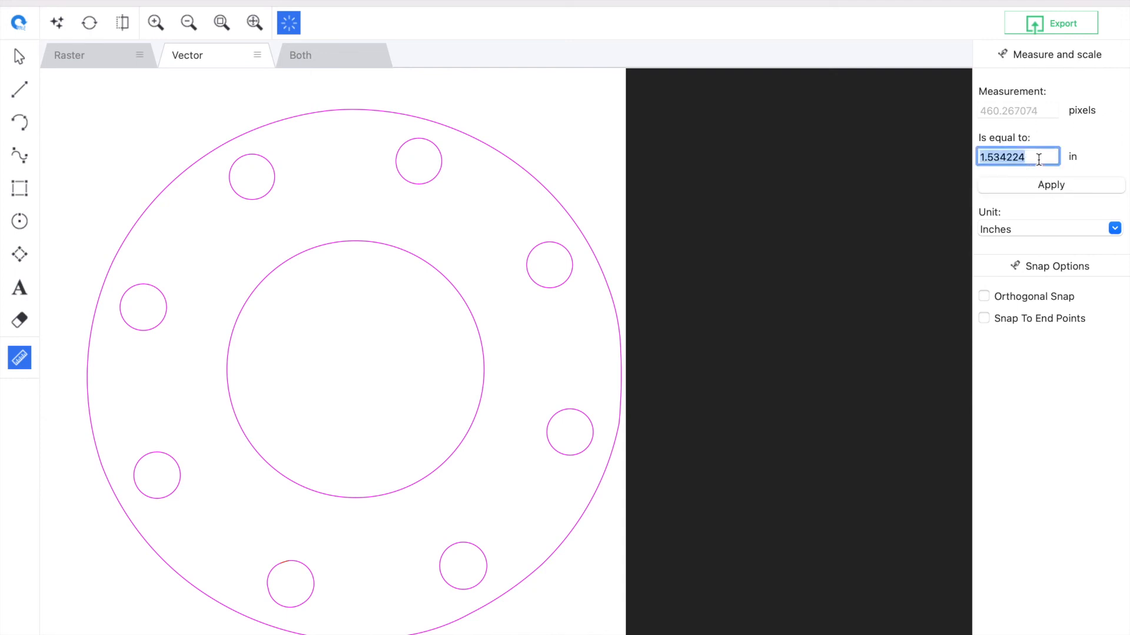
key("BackSpace")
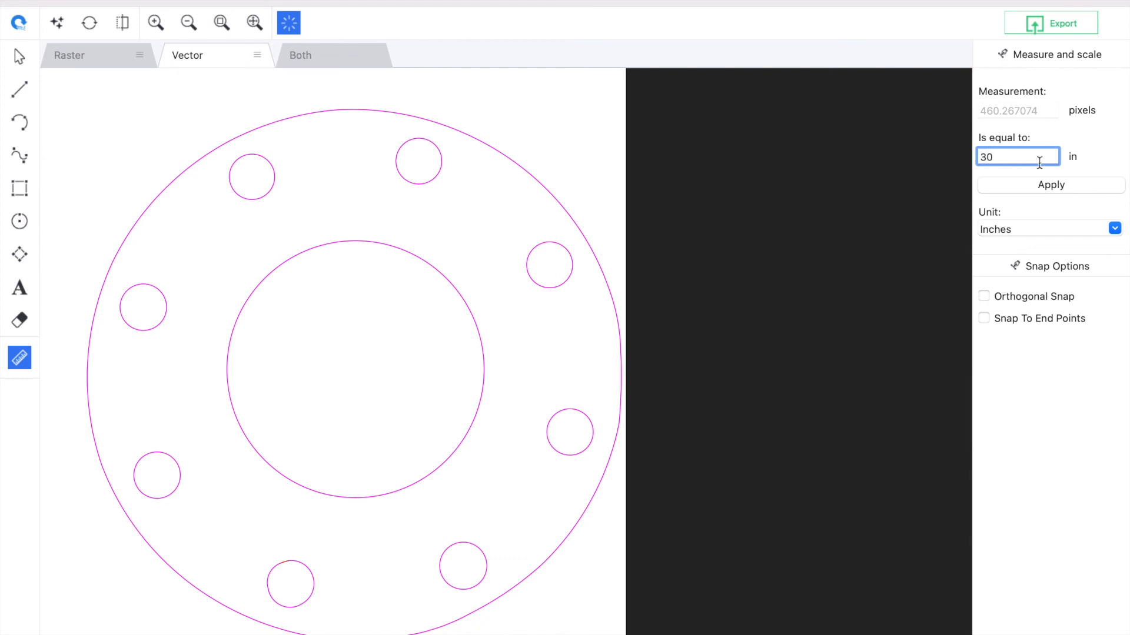
left_click(1114, 228)
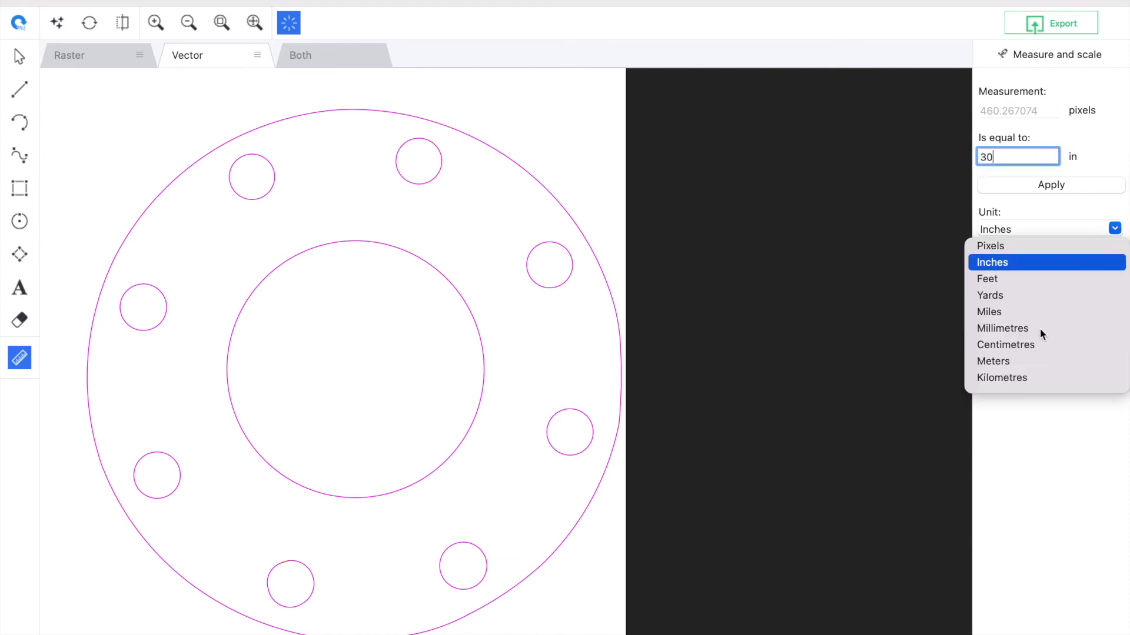
left_click(1040, 345)
left_click(1066, 185)
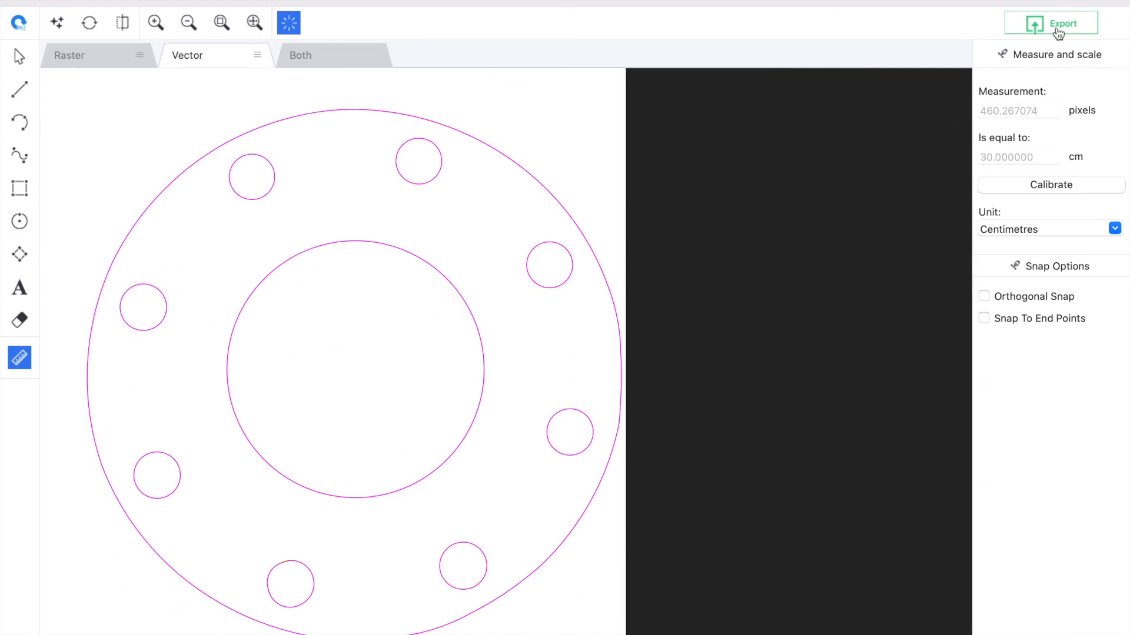
- Export the vector outline to the Desktop as gasket in DXF (R14 and later) format, with Beziers as splines and layers by vector type
left_click(1057, 30)
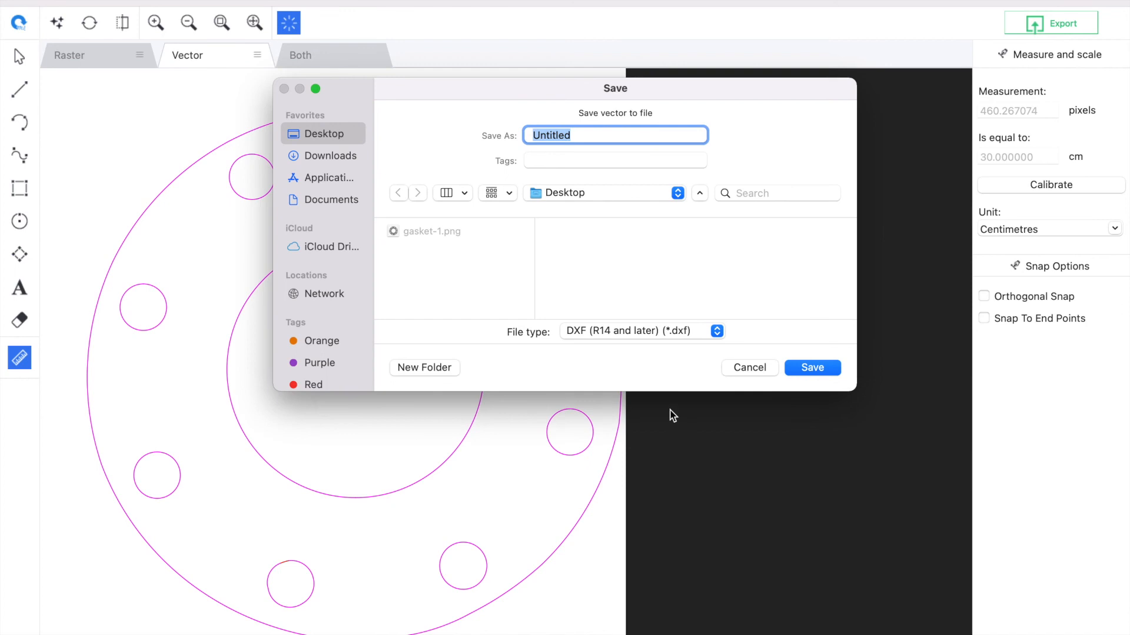
type("te")
key("BackSpace")
key("BackSpace")
type("gasket")
left_click(716, 330)
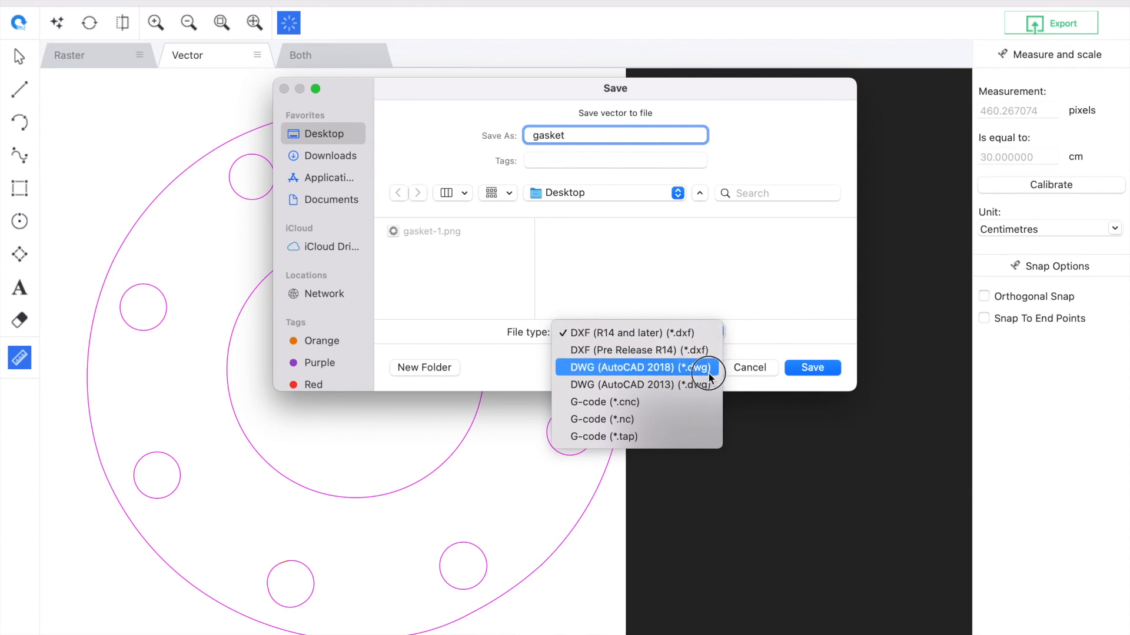
left_click(715, 334)
left_click(833, 375)
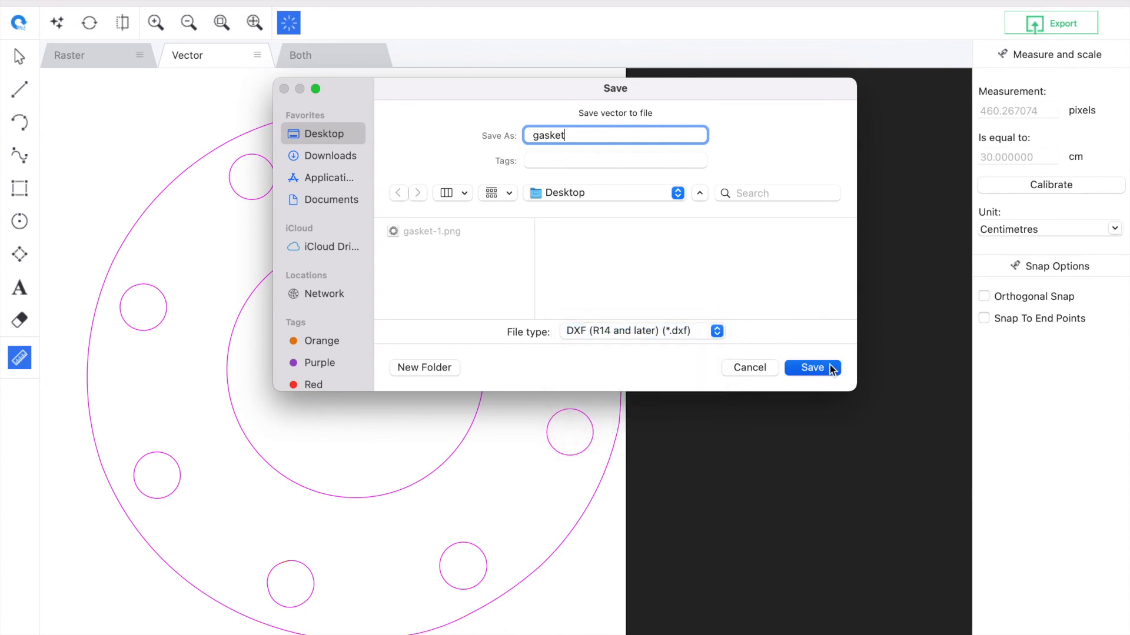
left_click(698, 532)
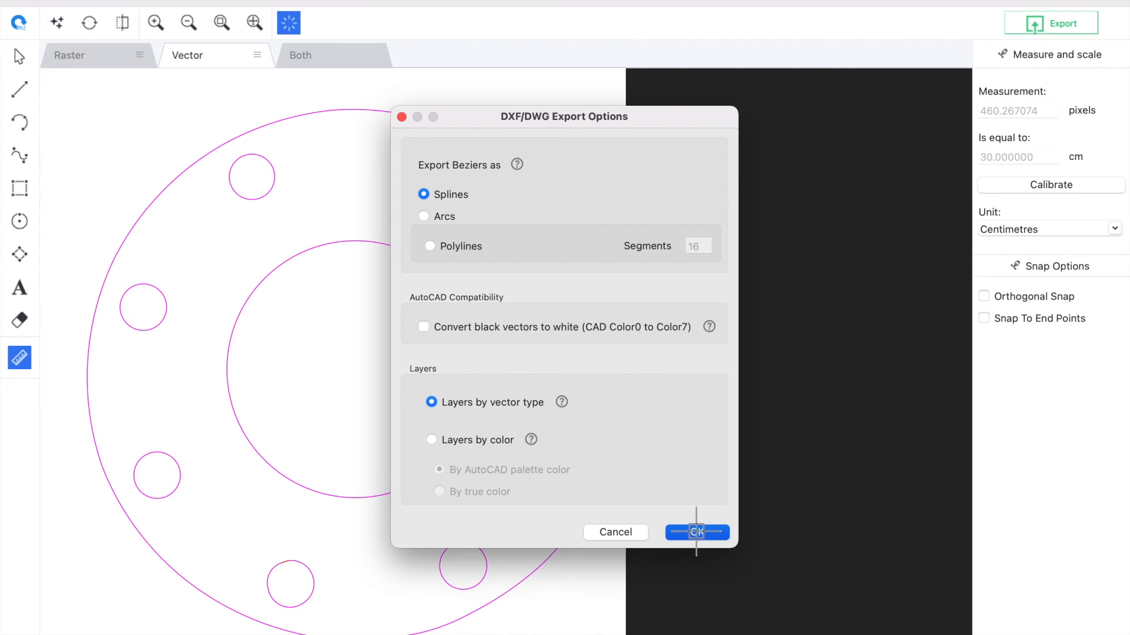